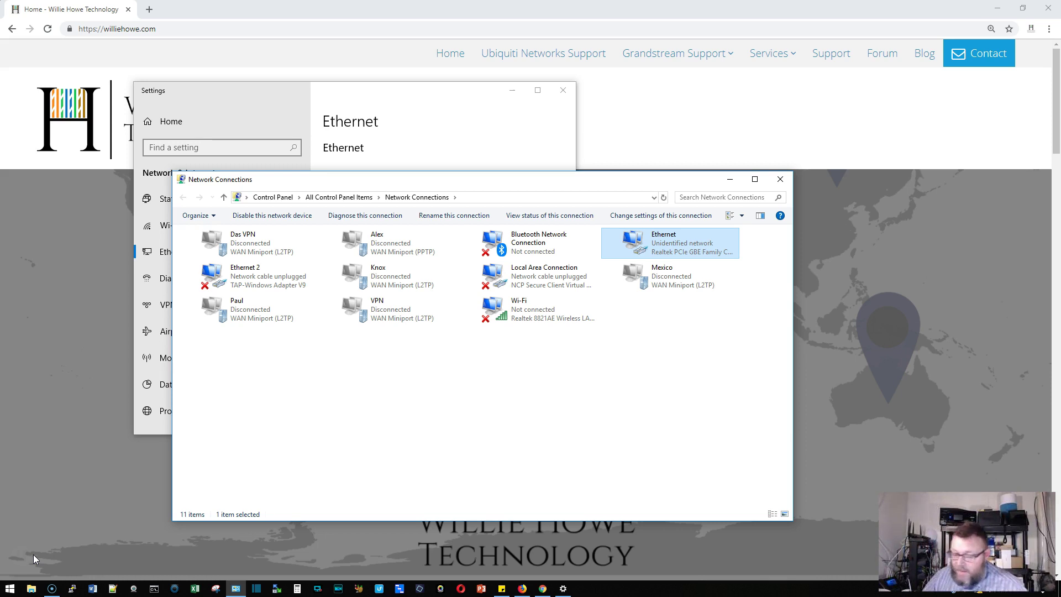
# Give the Ethernet adapter static IPv4 address 192.168.1.2 with mask 255.255.255.0
pyautogui.rightClick(649, 243)
pyautogui.click(681, 349)
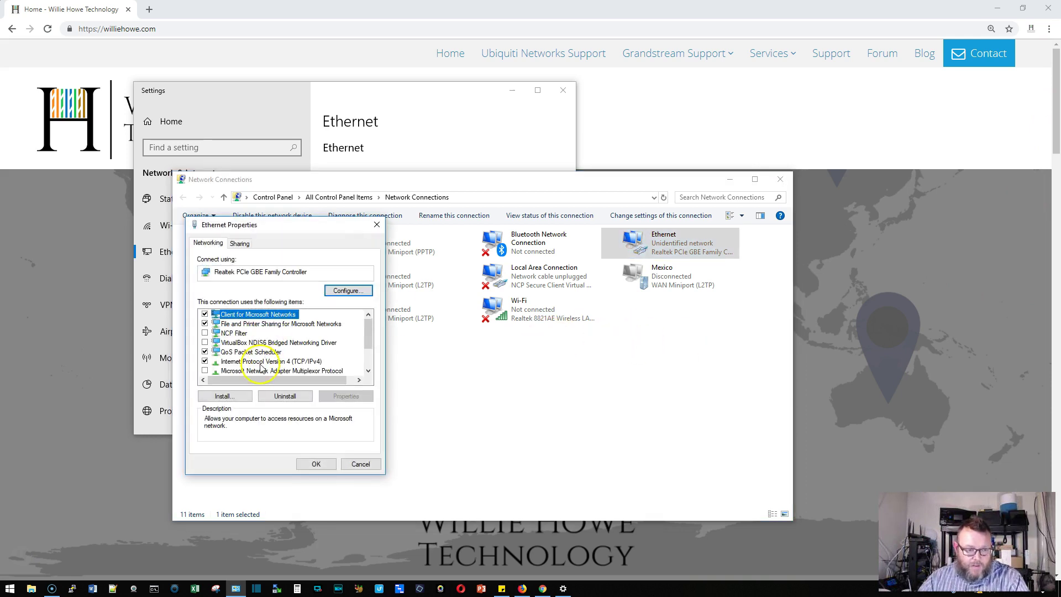
pyautogui.doubleClick(270, 362)
pyautogui.click(279, 347)
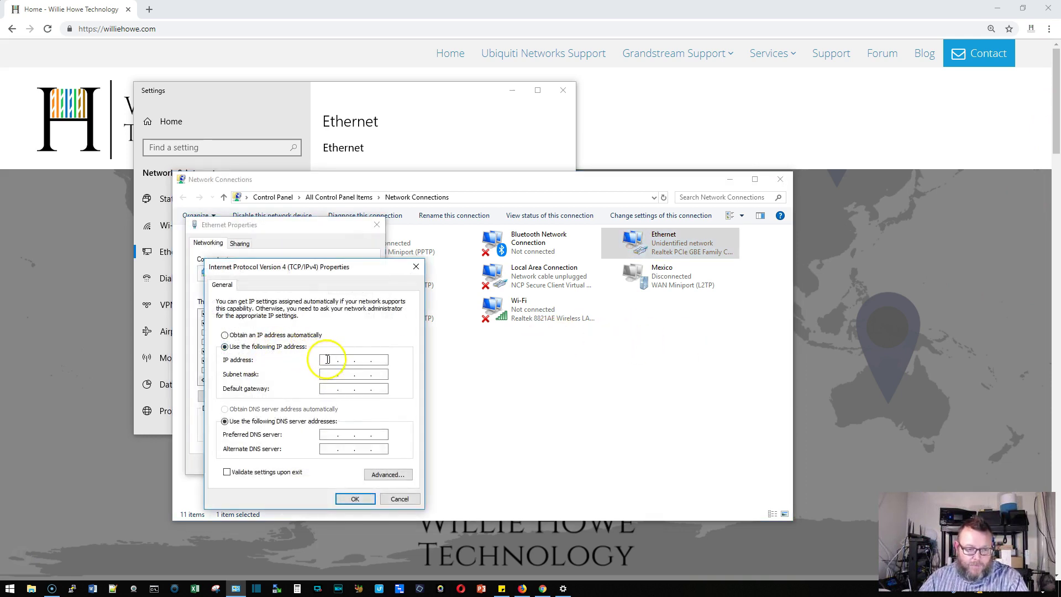
pyautogui.click(327, 359)
pyautogui.write('192.168.1.2')
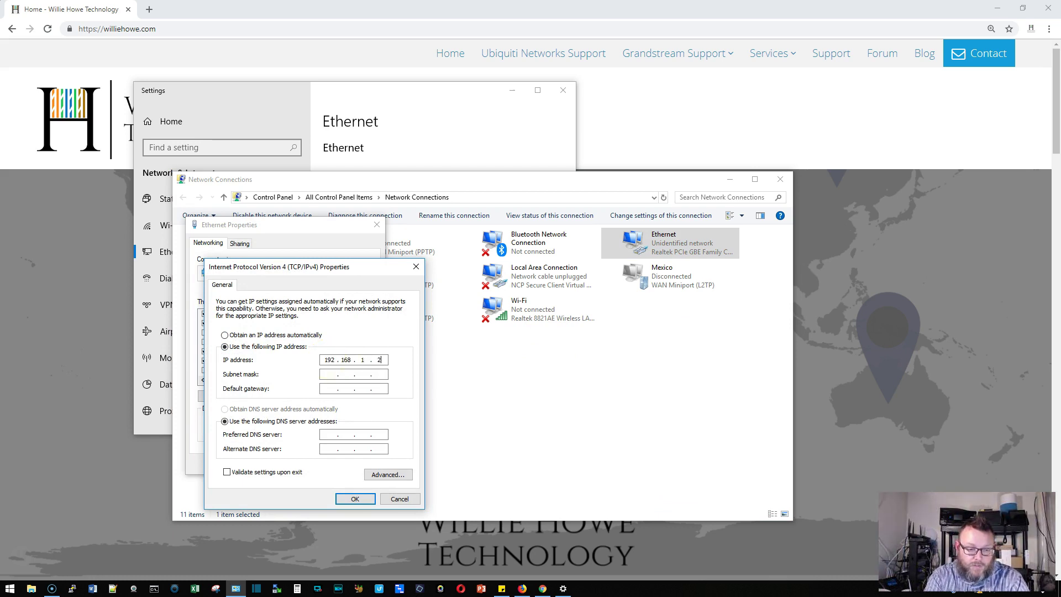
pyautogui.press('Tab')
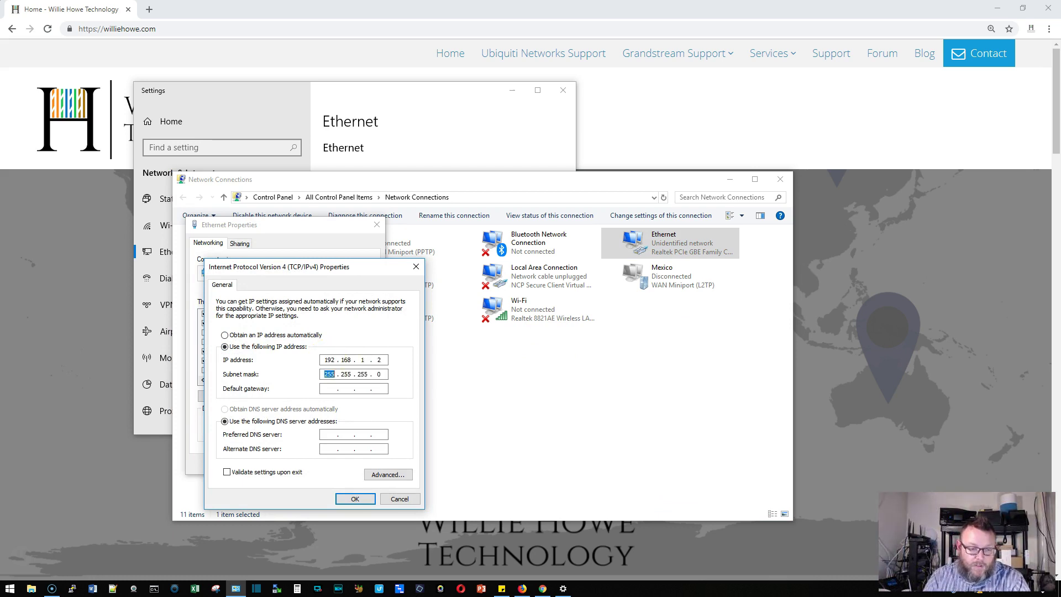
# Confirm the IPv4 settings, close the adapter properties, and minimize Settings
pyautogui.click(354, 498)
pyautogui.click(324, 465)
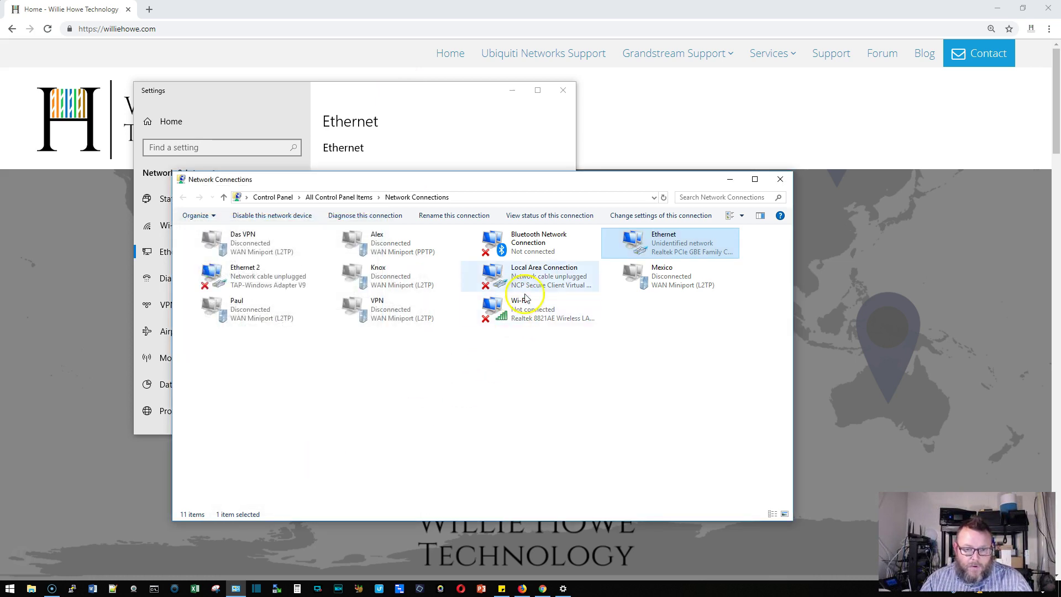
pyautogui.click(513, 92)
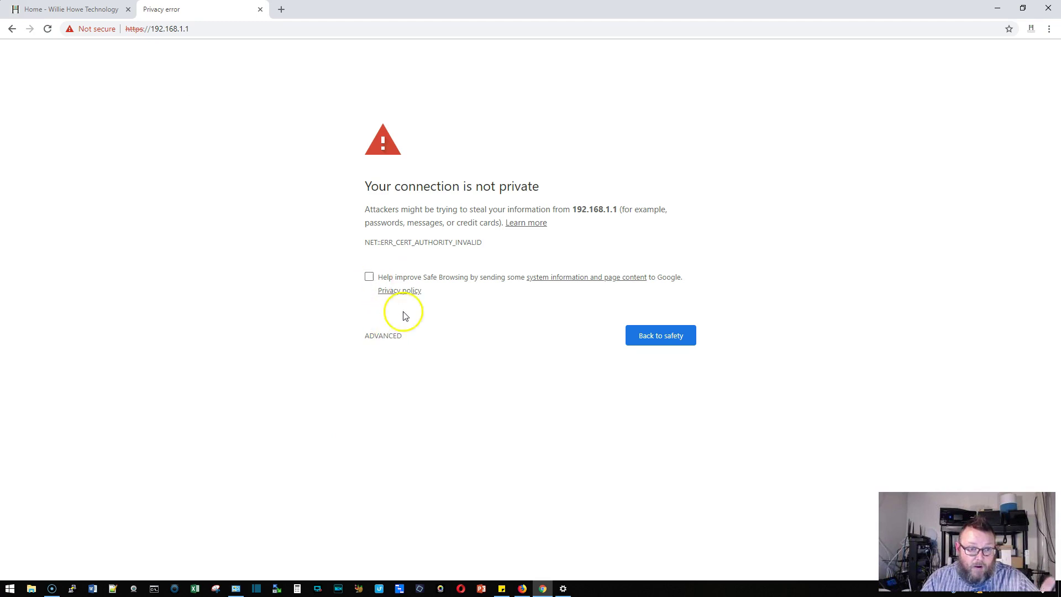
# Bypass the certificate warning for 192.168.1.1 and log in with the default username and password
pyautogui.click(382, 335)
pyautogui.click(407, 422)
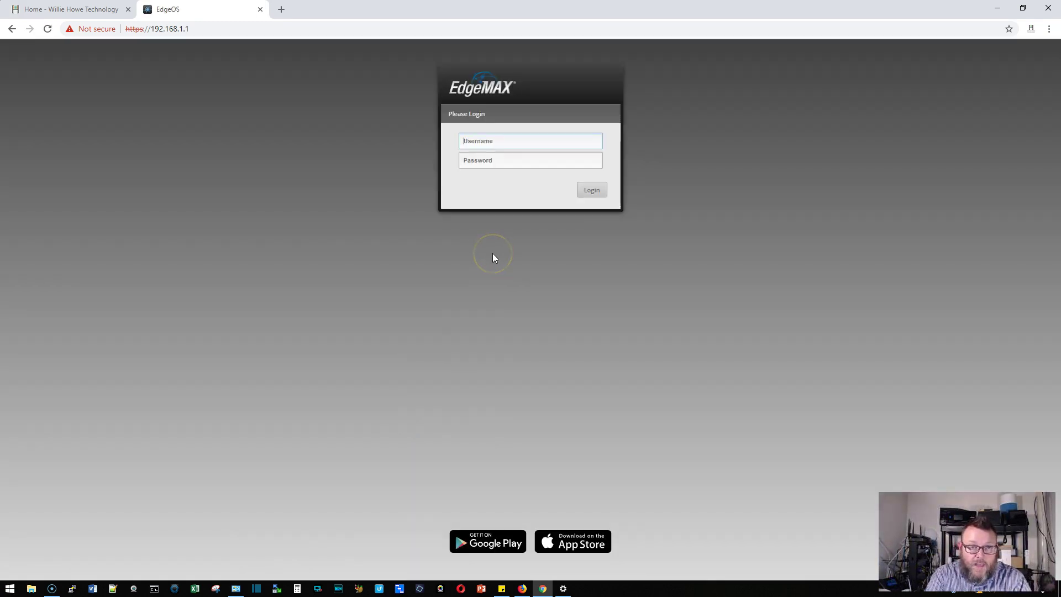
pyautogui.write('ubnt')
pyautogui.press('Tab')
pyautogui.write('ubnt')
pyautogui.press('Return')
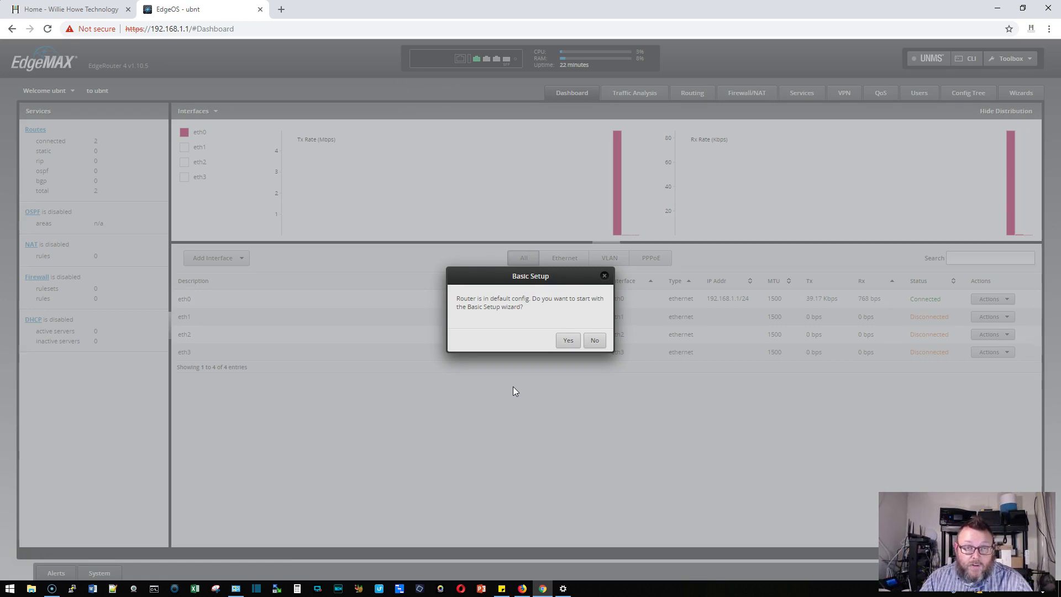
# Launch Basic Setup and review the Internet port list, leaving eth0 on DHCP with default firewall
pyautogui.click(568, 341)
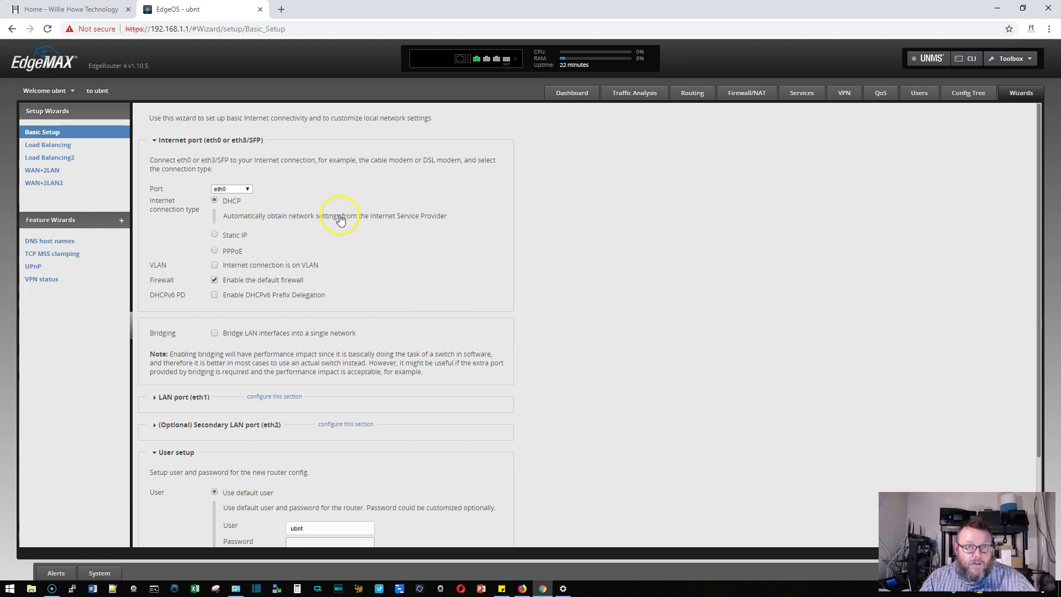
pyautogui.click(248, 190)
pyautogui.click(248, 190)
pyautogui.click(248, 189)
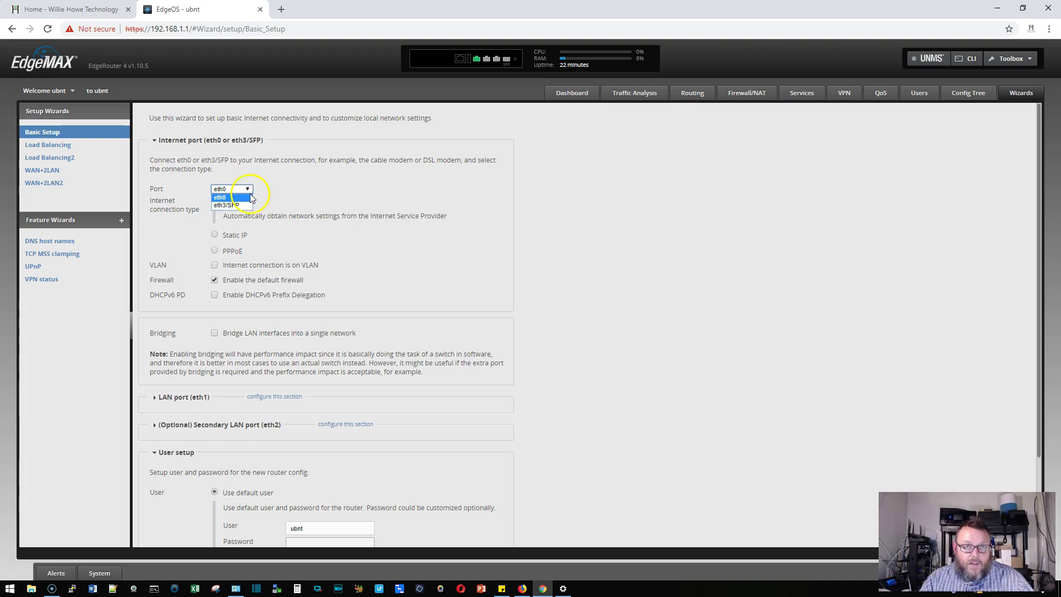
pyautogui.click(270, 188)
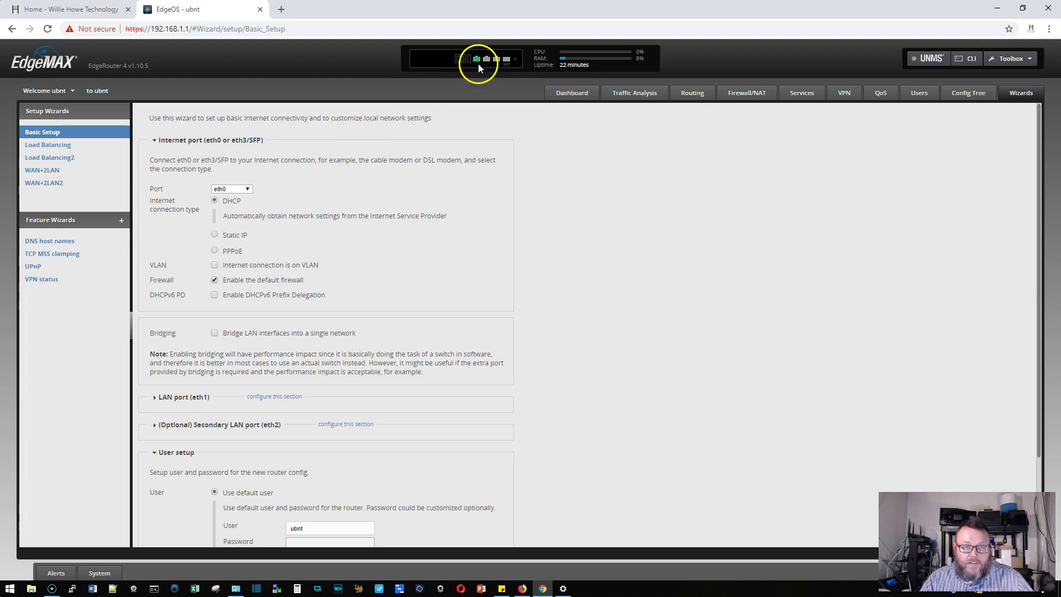
pyautogui.moveTo(509, 64)
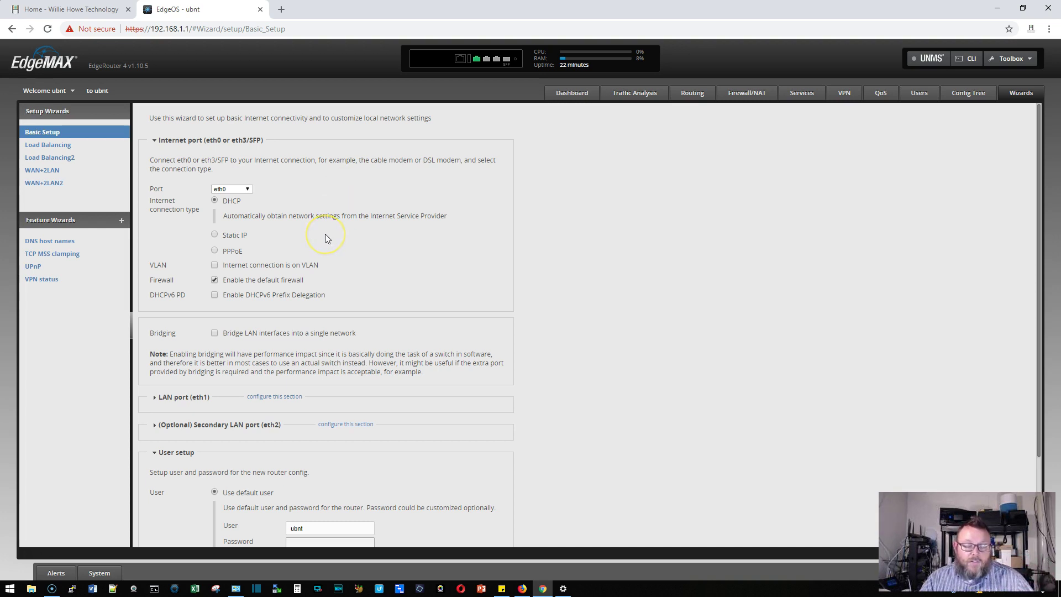
pyautogui.click(317, 265)
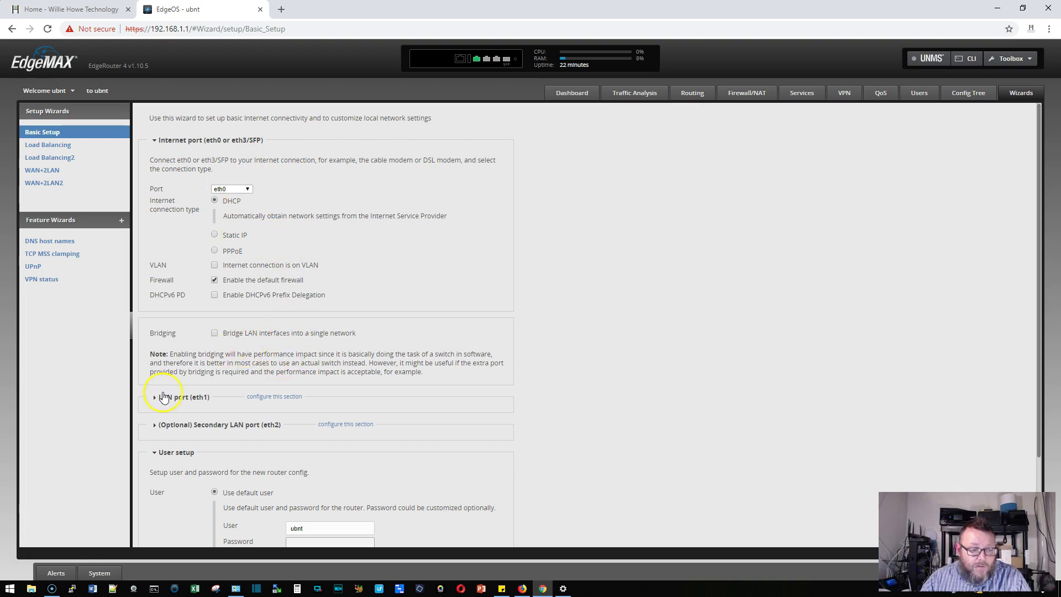
pyautogui.scroll(-2, 240, 373)
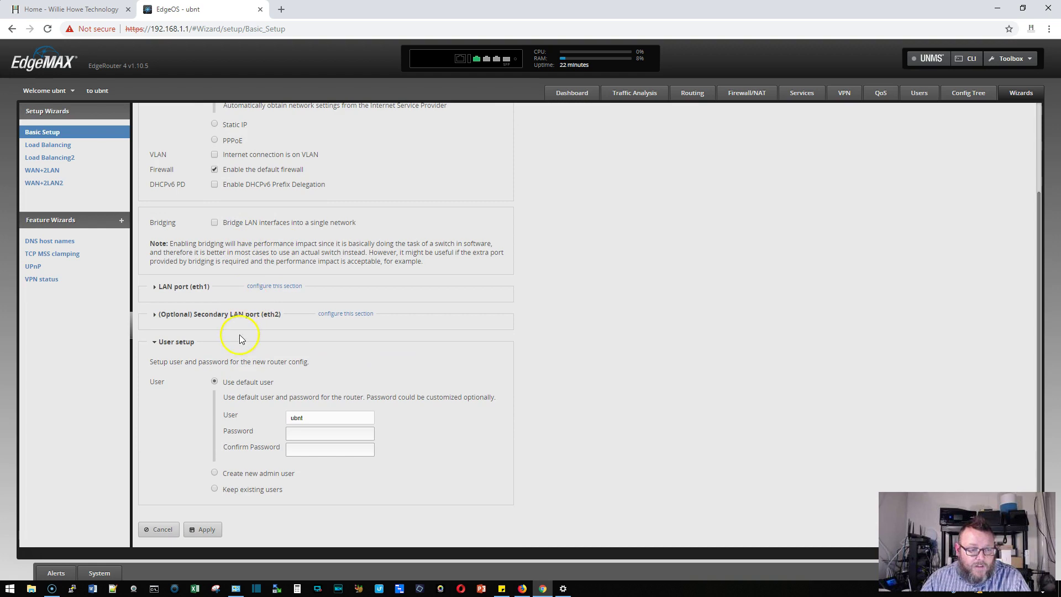
pyautogui.scroll(1, 242, 339)
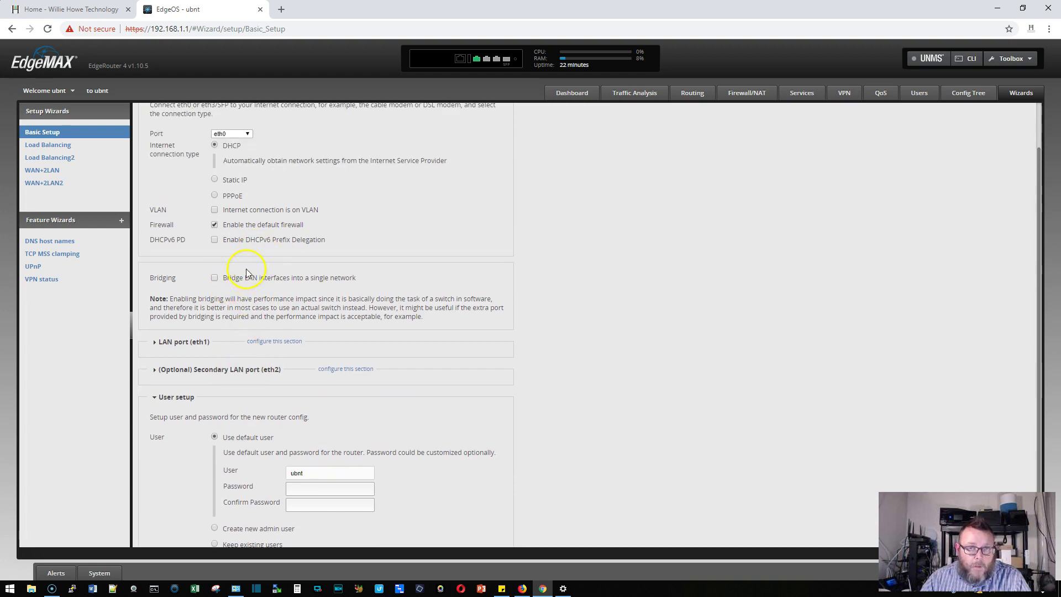
pyautogui.scroll(1, 252, 283)
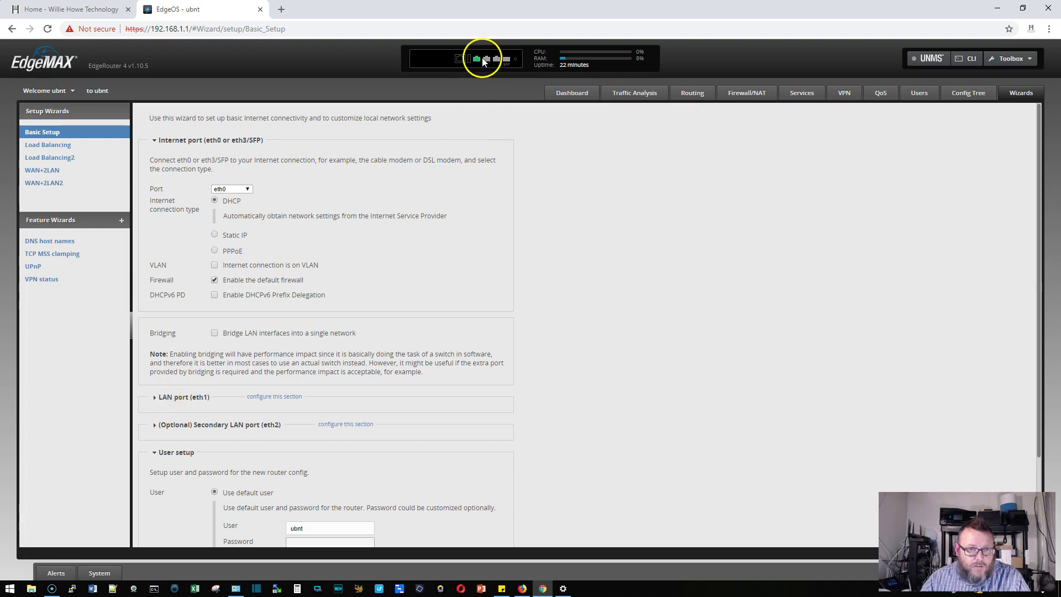
# Change the LAN port (eth1) address to 192.168.77.1
pyautogui.click(157, 398)
pyautogui.scroll(-2, 359, 378)
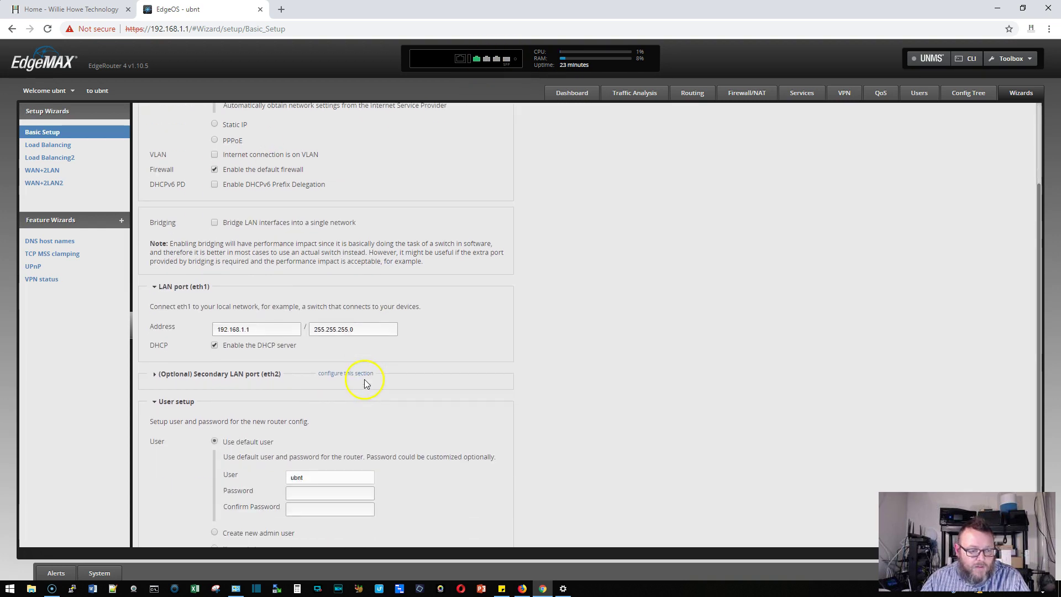
pyautogui.click(260, 330)
pyautogui.press('BackSpace')
pyautogui.press('BackSpace')
pyautogui.press('BackSpace')
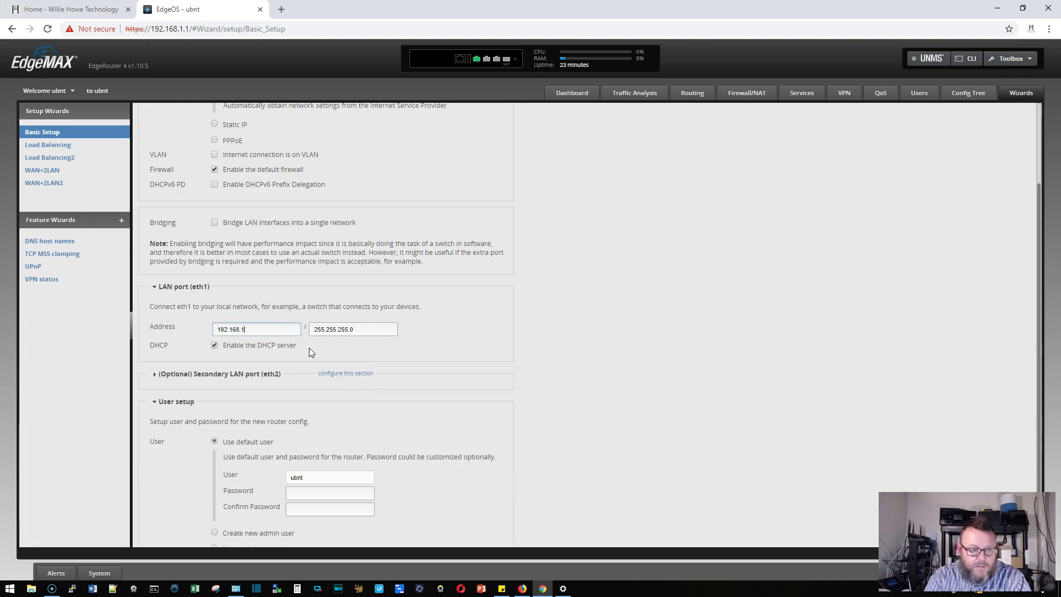
pyautogui.write('77')
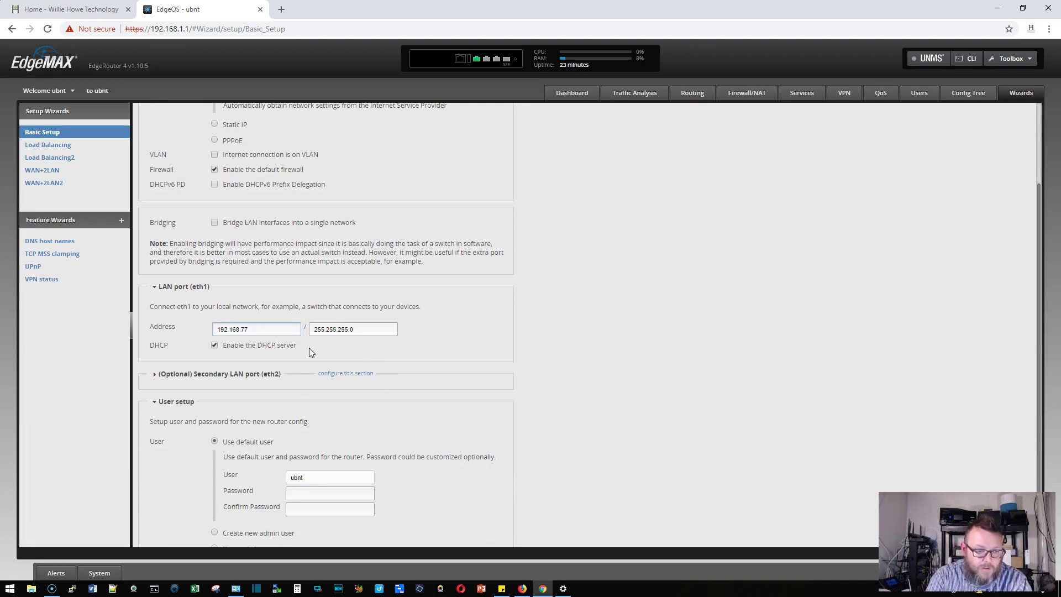
pyautogui.write('.1')
pyautogui.click(312, 325)
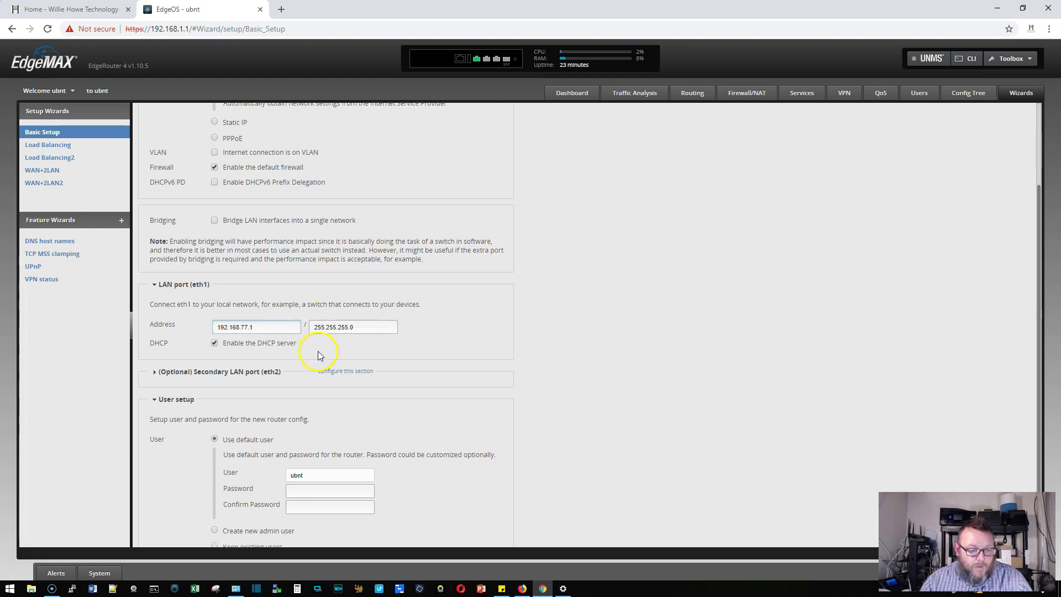
# Enter a new password for the default user twice and apply the wizard
pyautogui.scroll(-2, 316, 387)
pyautogui.click(319, 432)
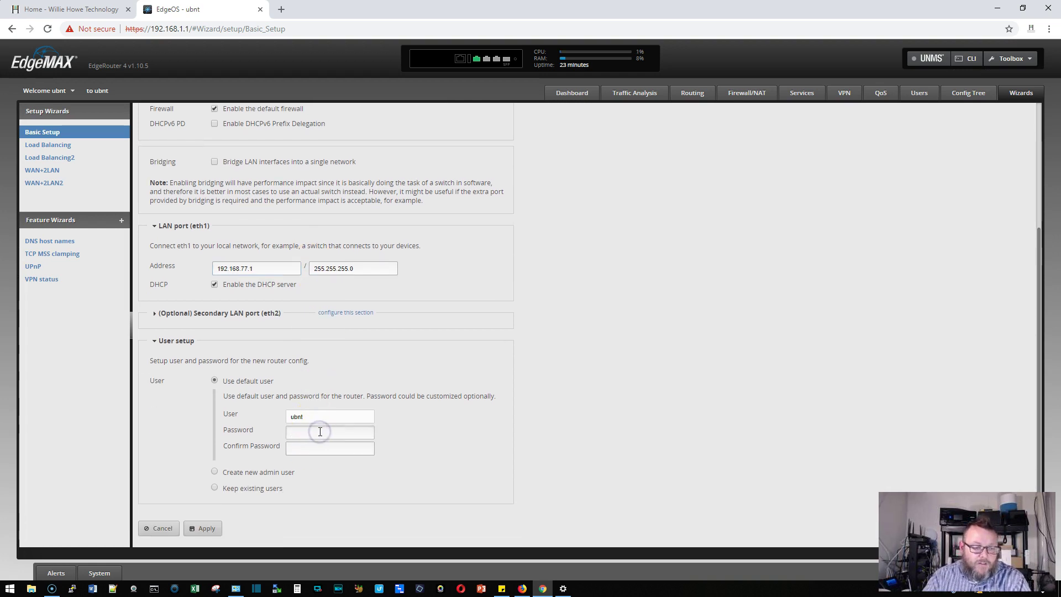
pyautogui.write('ubnt')
pyautogui.press('Tab')
pyautogui.write('u')
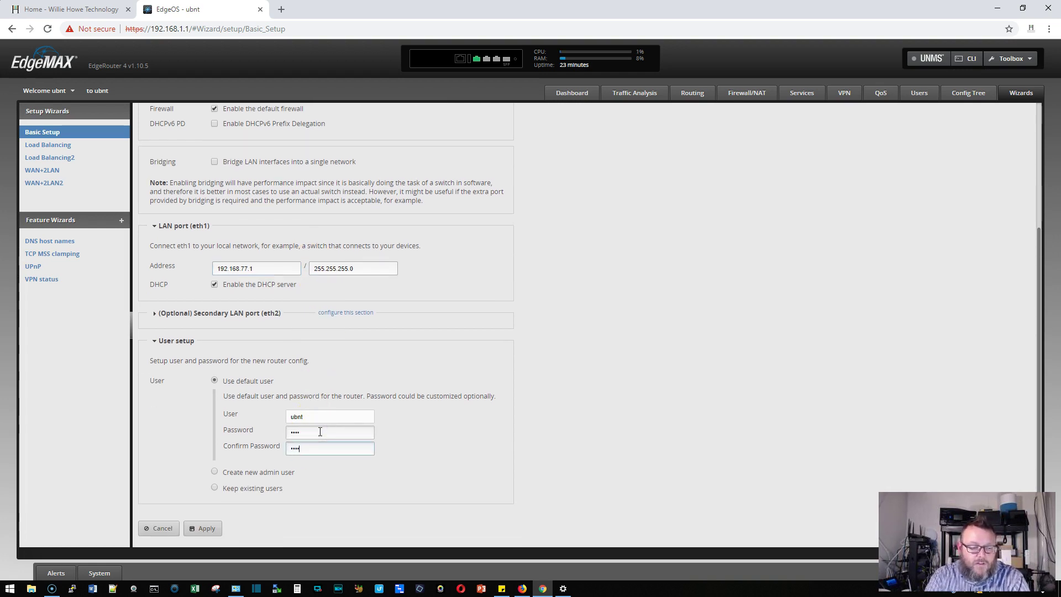
pyautogui.write('bnt')
pyautogui.click(213, 530)
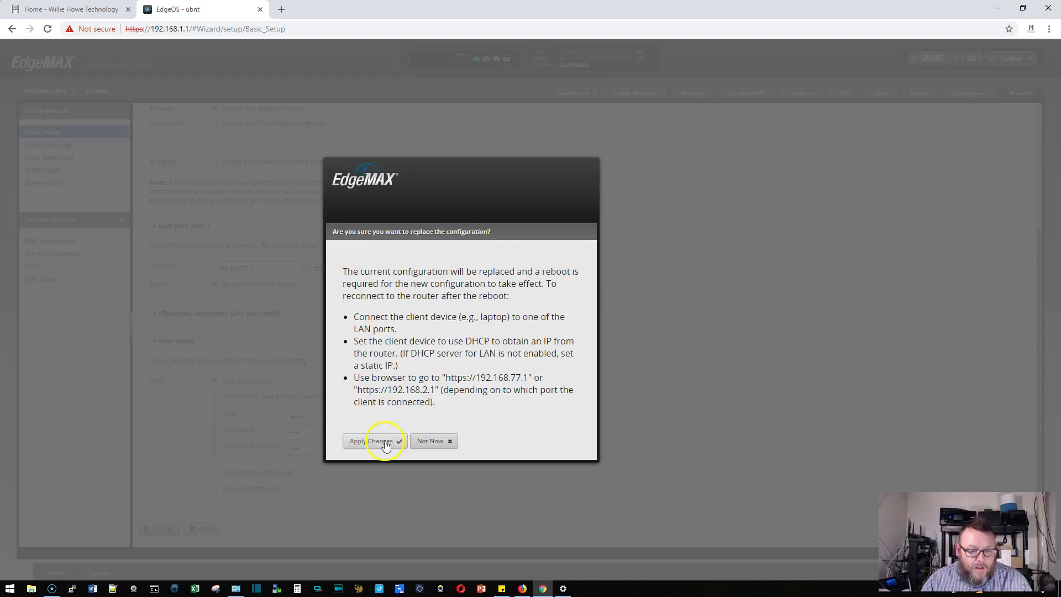
# Confirm replacing the configuration and reboot the router
pyautogui.click(386, 445)
pyautogui.click(369, 445)
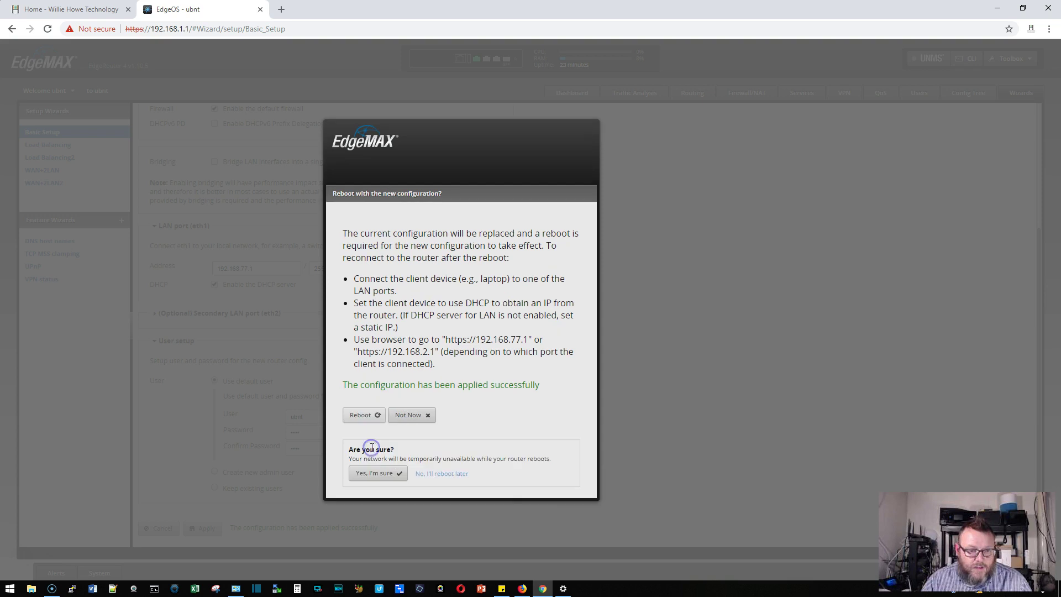
pyautogui.click(375, 471)
pyautogui.click(442, 415)
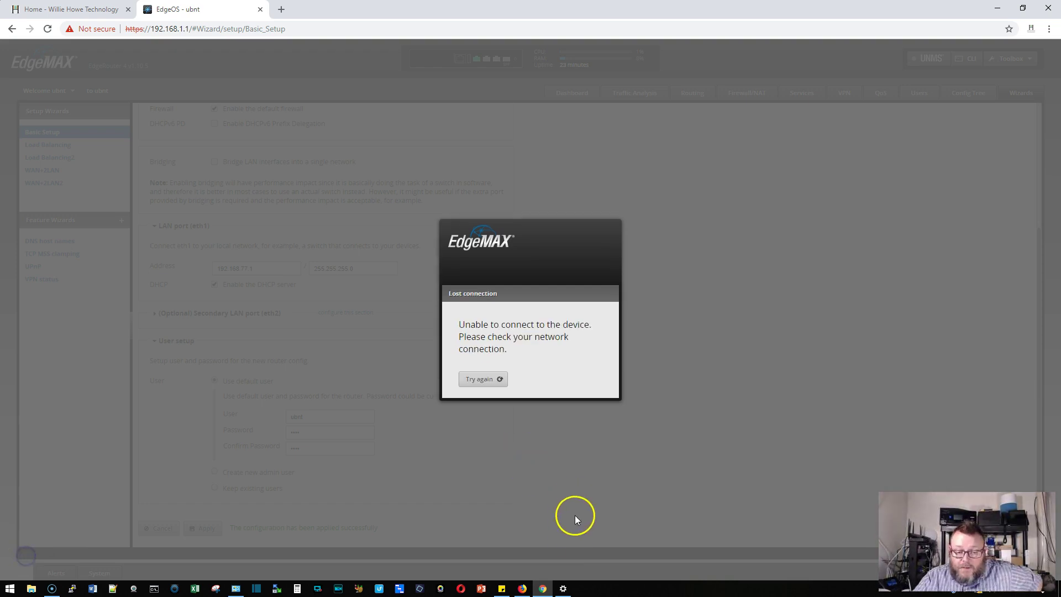
# Switch the Ethernet adapter's IPv4 back to obtaining IP and DNS automatically
pyautogui.click(563, 589)
pyautogui.click(366, 240)
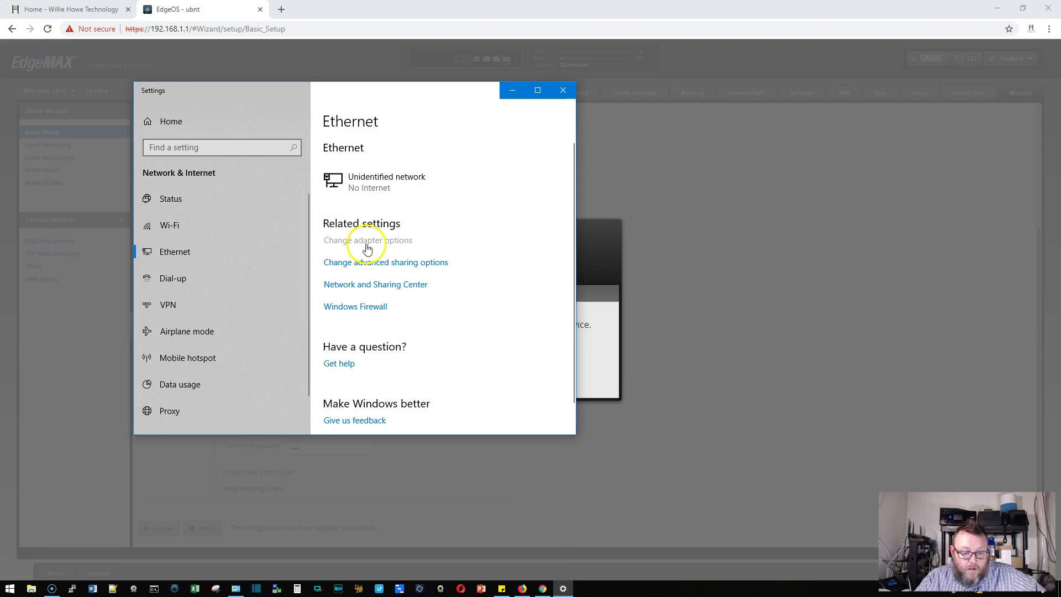
pyautogui.rightClick(668, 231)
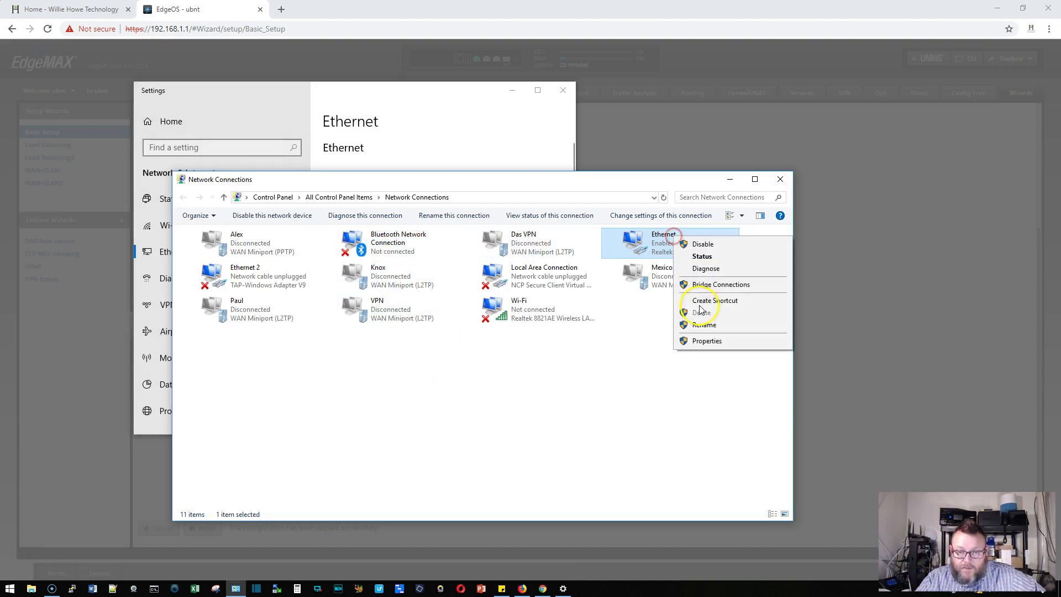
pyautogui.click(716, 342)
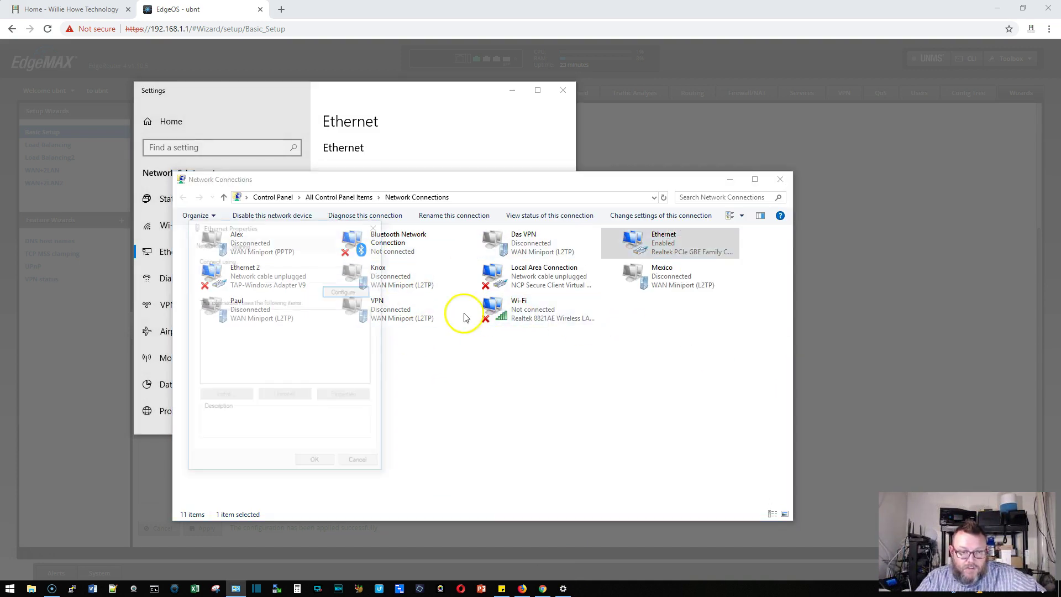
pyautogui.click(279, 362)
pyautogui.doubleClick(279, 362)
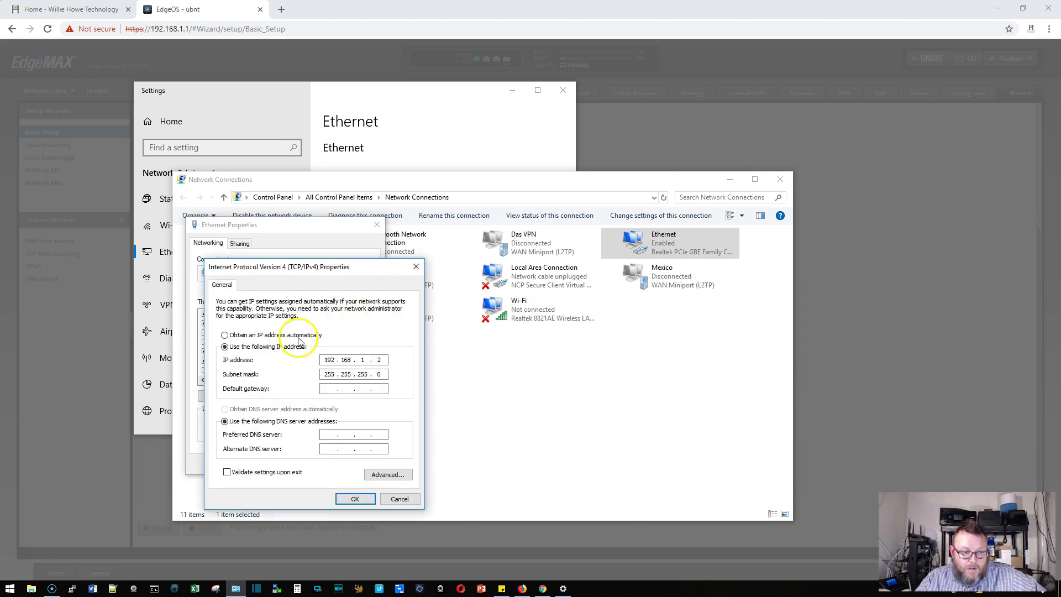
pyautogui.click(301, 335)
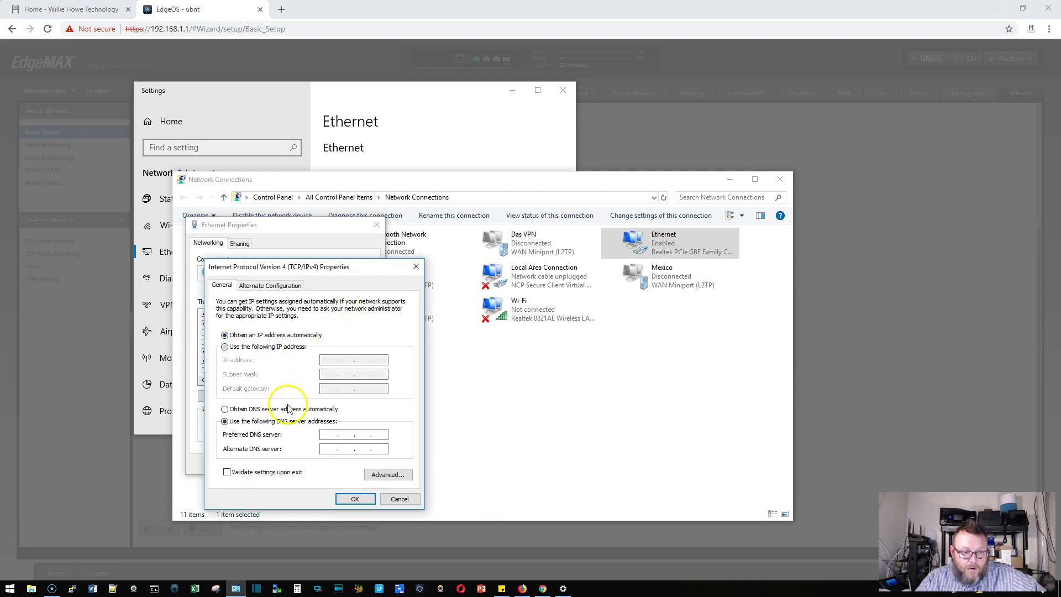
pyautogui.click(355, 498)
# Close the adapter properties, Network Connections, and Settings windows
pyautogui.click(339, 462)
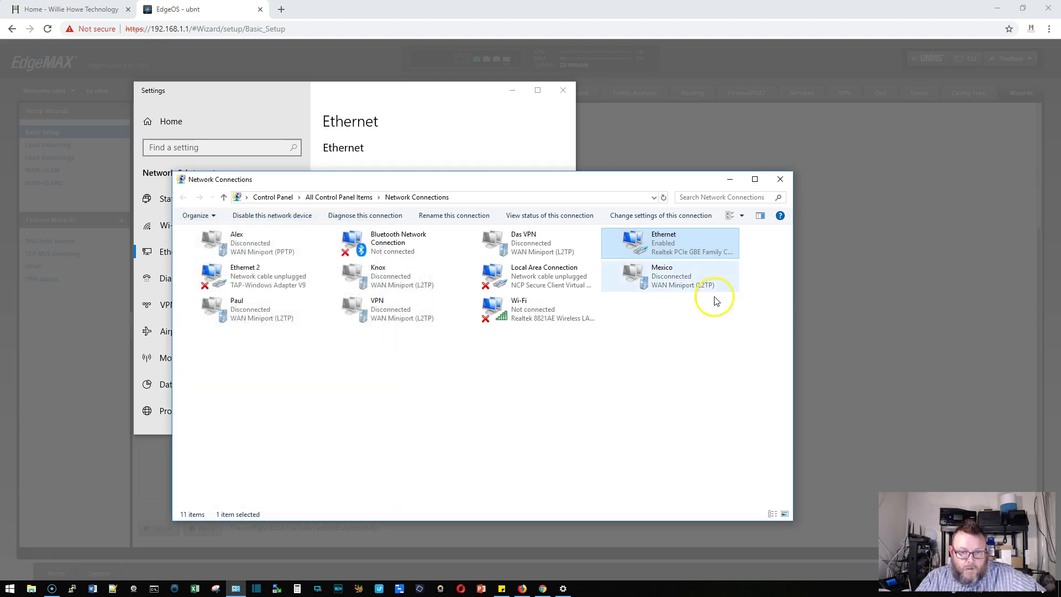
pyautogui.click(779, 179)
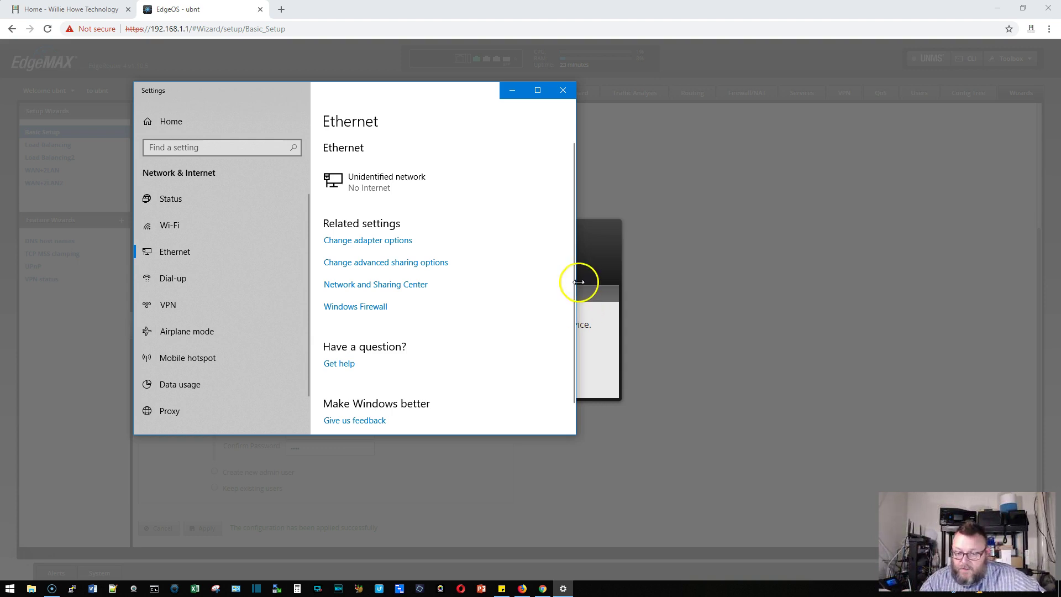
pyautogui.click(562, 89)
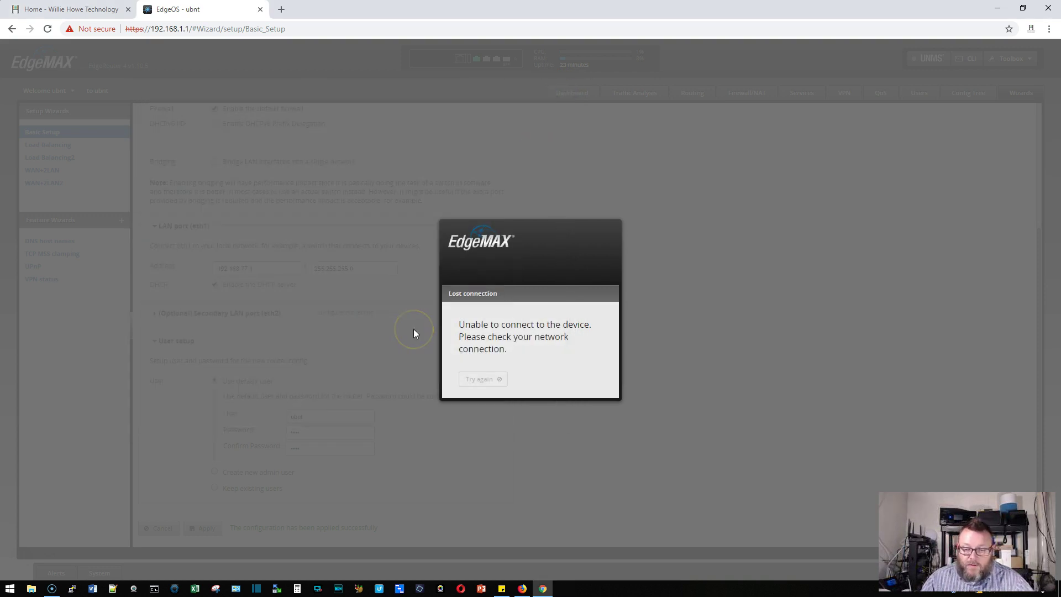
# Run ipconfig in cmd, showing address 192.168.77.38 with gateway 192.168.77.1
pyautogui.click(156, 589)
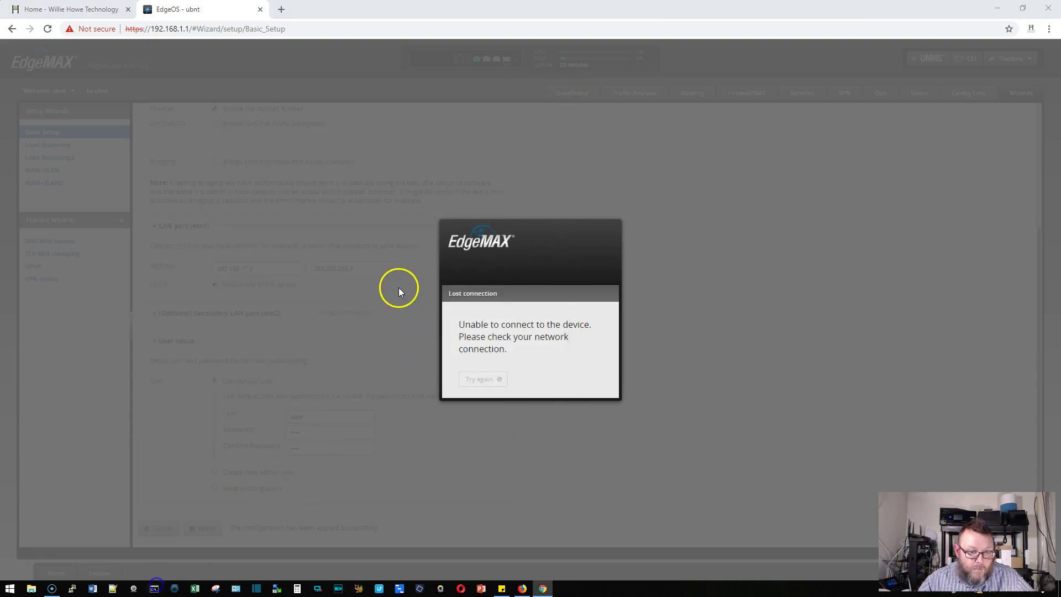
pyautogui.write('i')
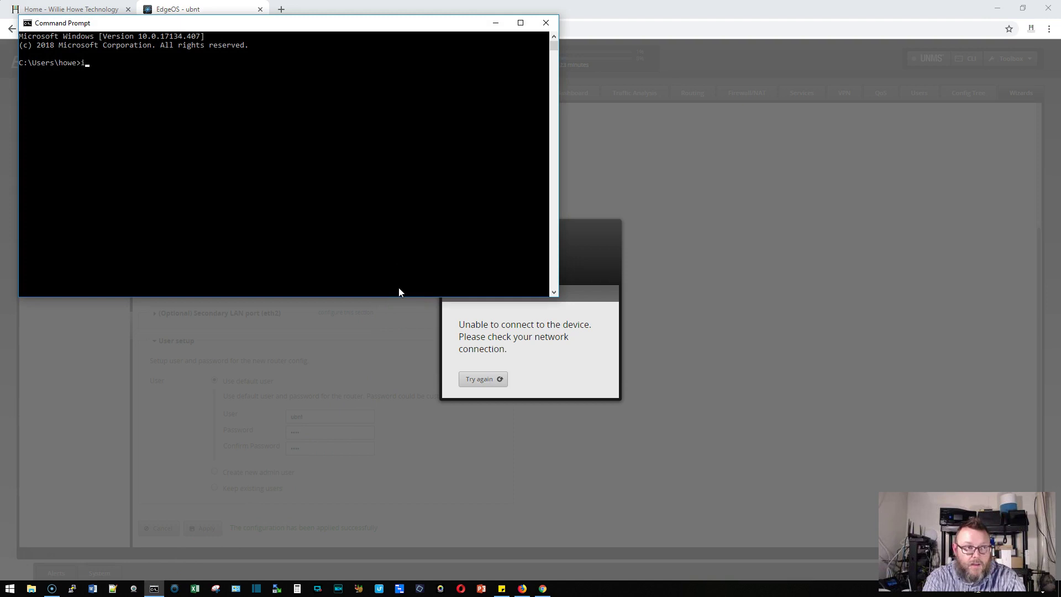
pyautogui.write('pconfig')
pyautogui.press('Return')
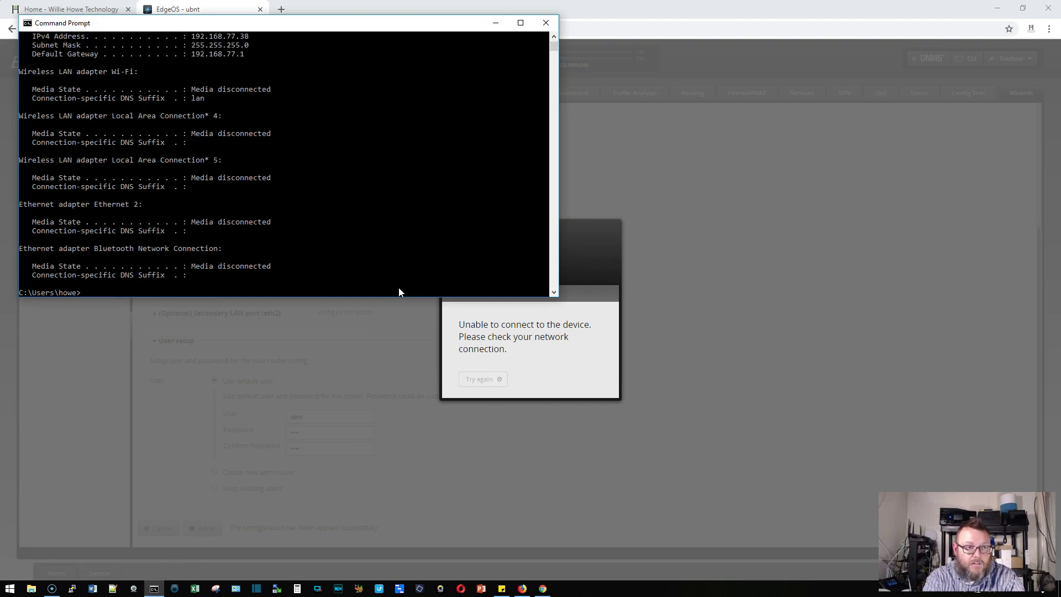
# Ping 1.1.1.1 successfully, stop it, and exit the Command Prompt
pyautogui.write('ping 1.1.1.1')
pyautogui.press('Return')
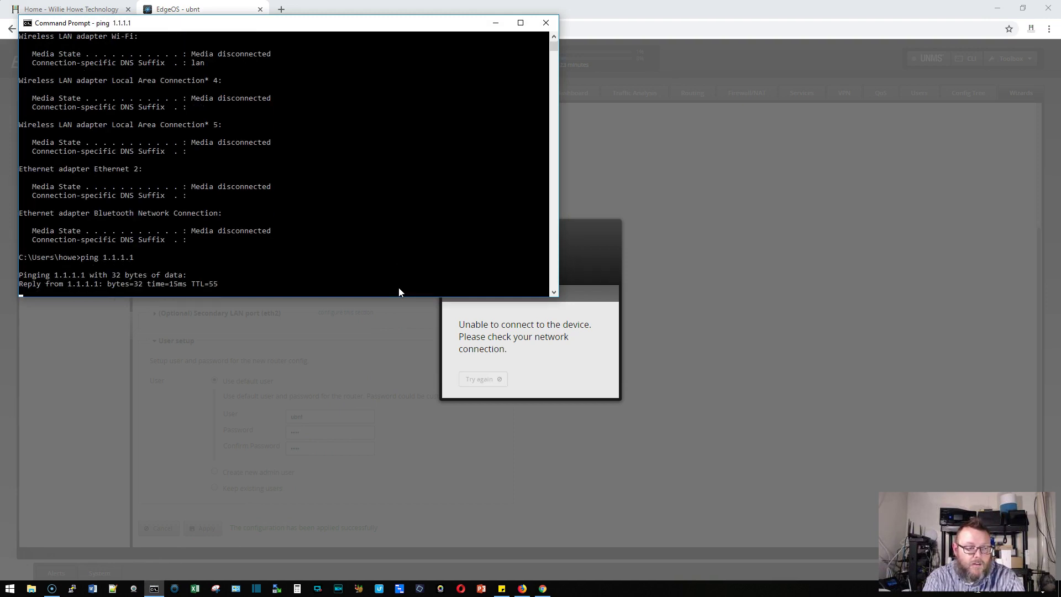
pyautogui.hotkey('ctrl', 'c')
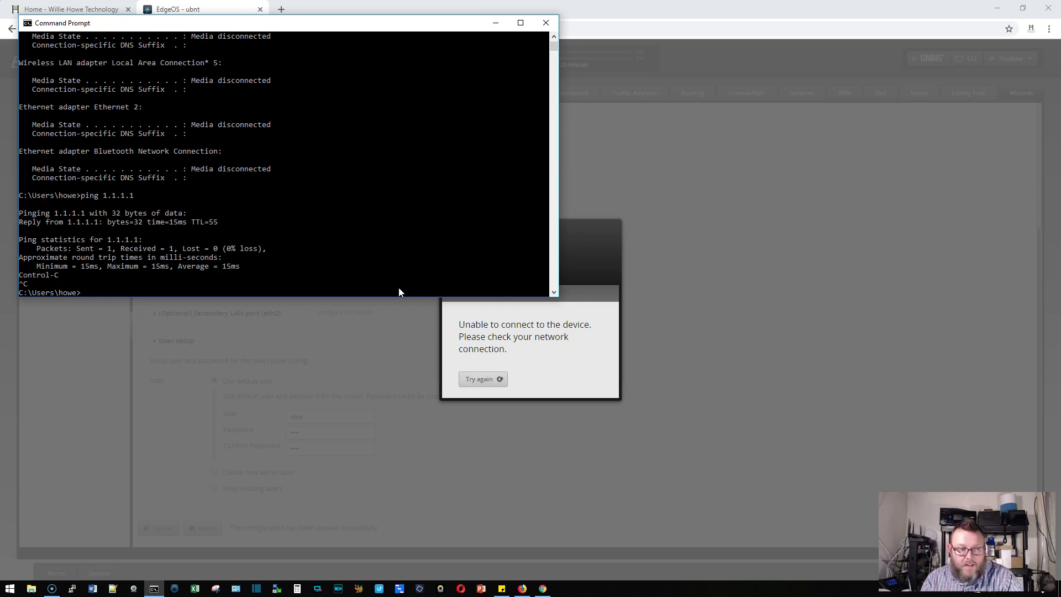
pyautogui.write('exit')
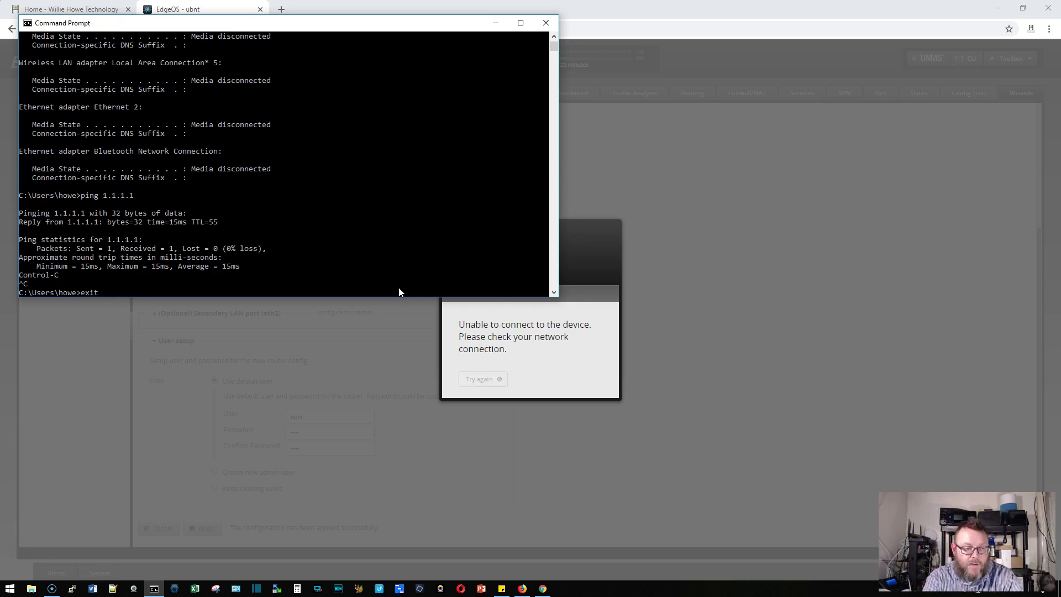
pyautogui.press('Return')
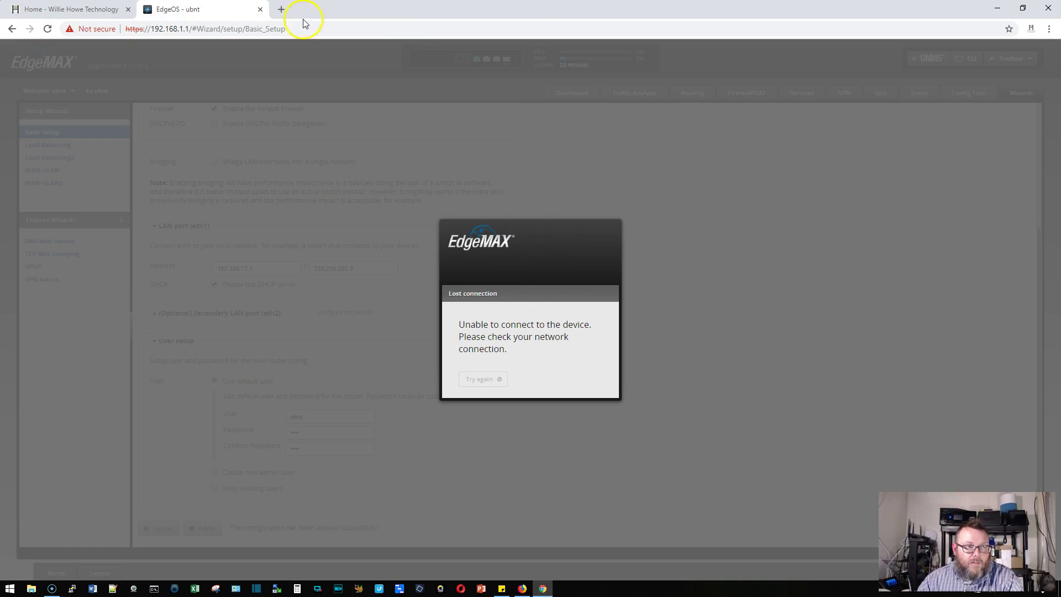
# Browse to 192.168.77.1 and log in with the default username and password
pyautogui.click(178, 28)
pyautogui.write('192.168.77.1')
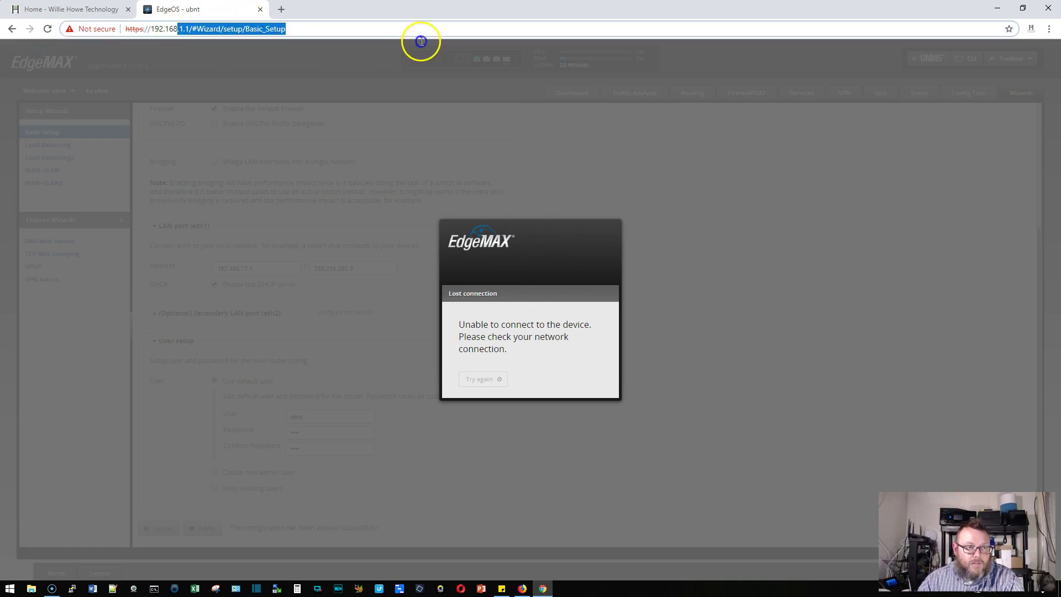
pyautogui.press('Return')
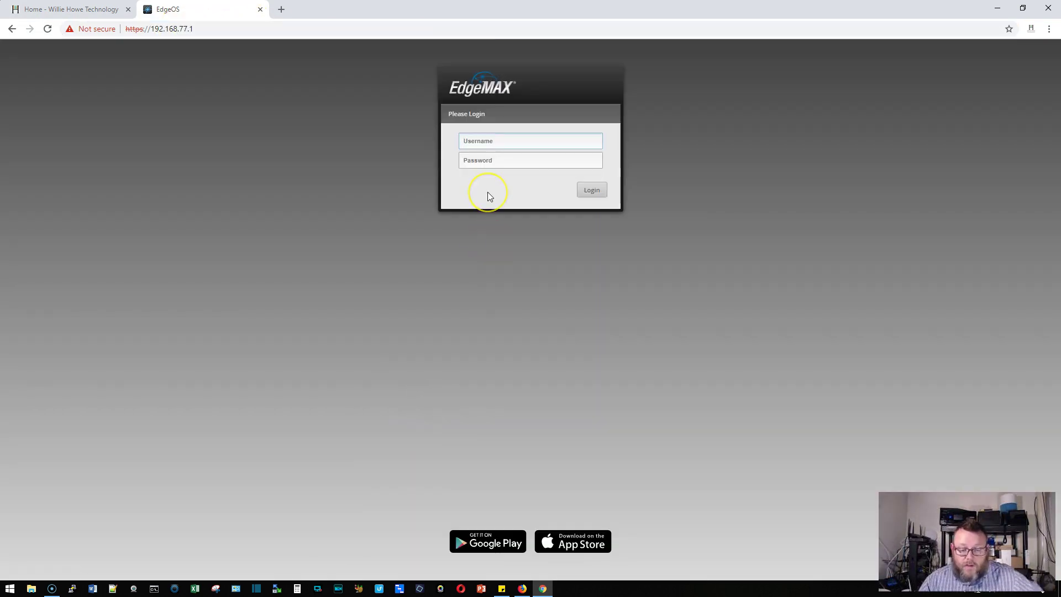
pyautogui.write('ubnt')
pyautogui.press('Tab')
pyautogui.write('ubnt')
pyautogui.press('Return')
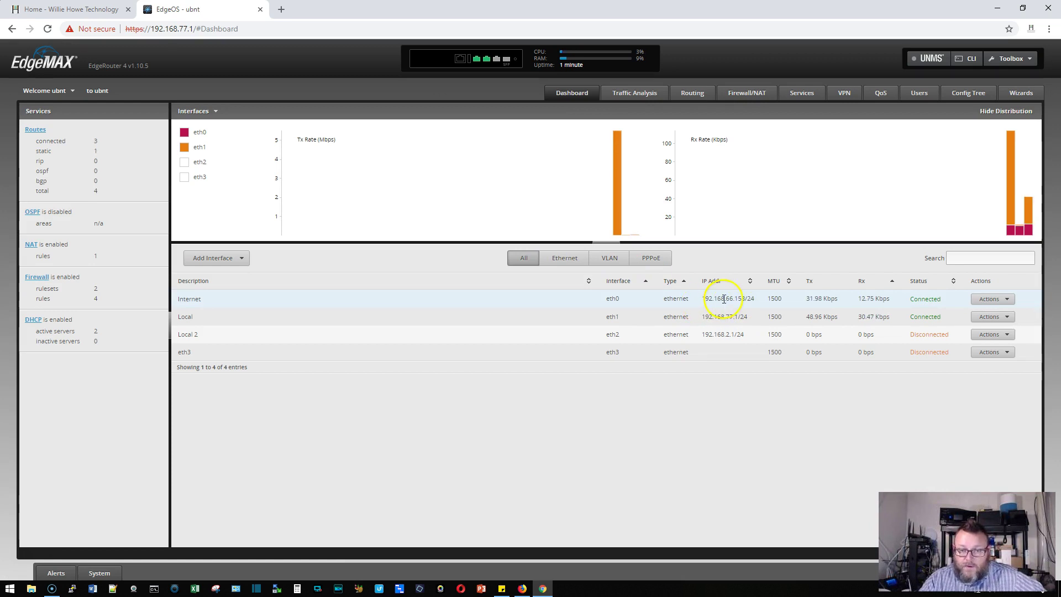
pyautogui.moveTo(703, 299); pyautogui.dragTo(750, 299)
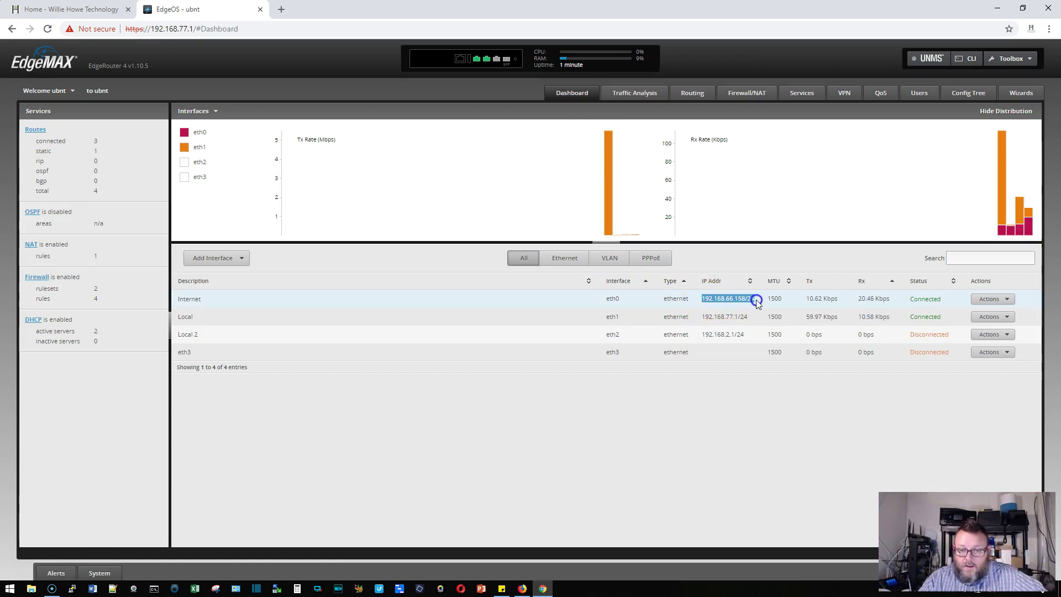
pyautogui.click(754, 306)
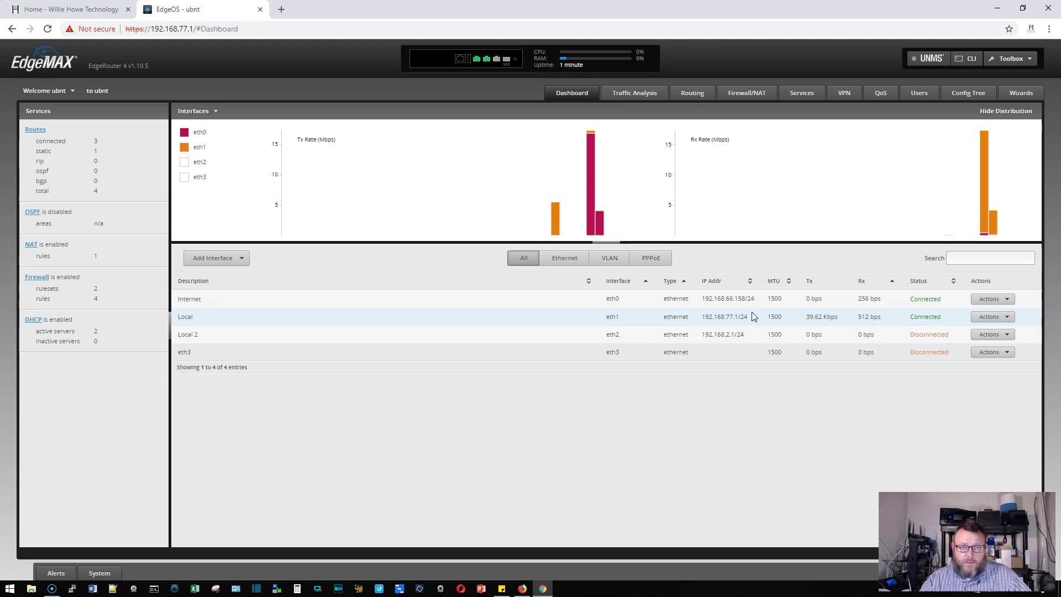
pyautogui.click(747, 316)
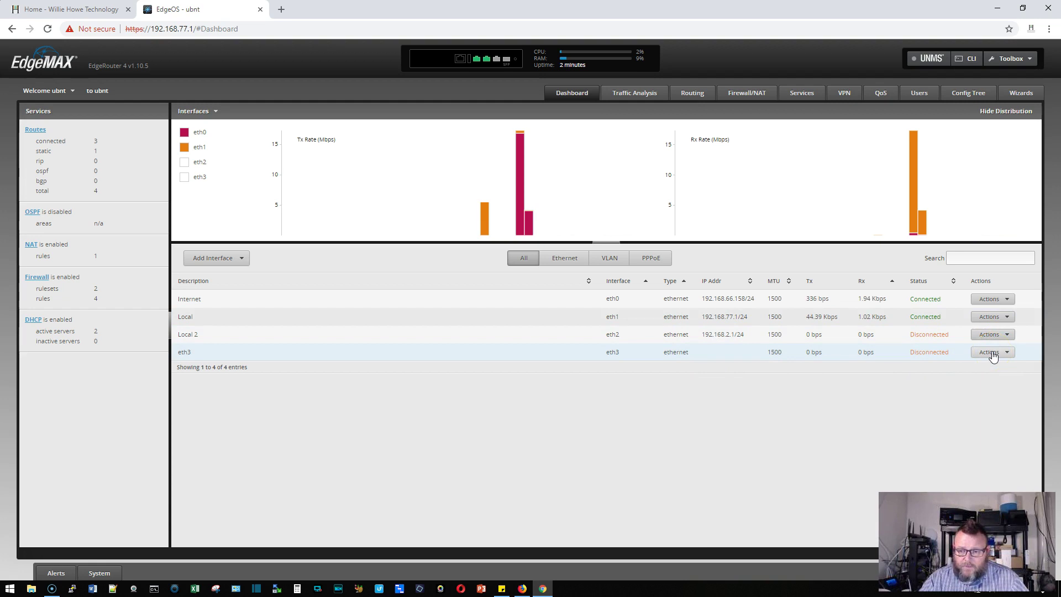
# Configure eth3 with description 'Local 3' and manual address 192.168.3.1/24, then save
pyautogui.click(991, 353)
pyautogui.click(989, 365)
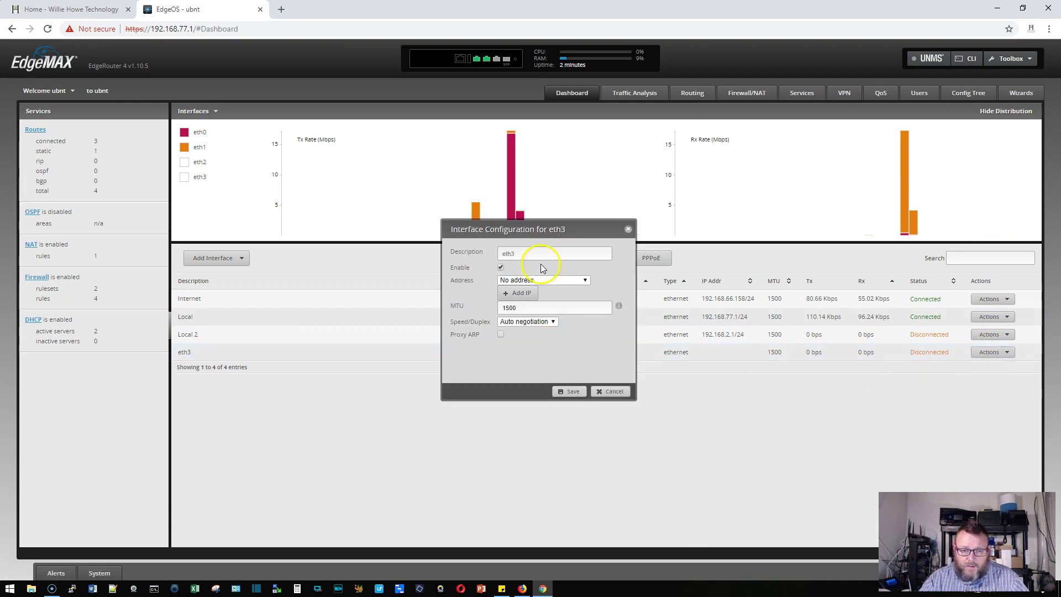
pyautogui.click(521, 253)
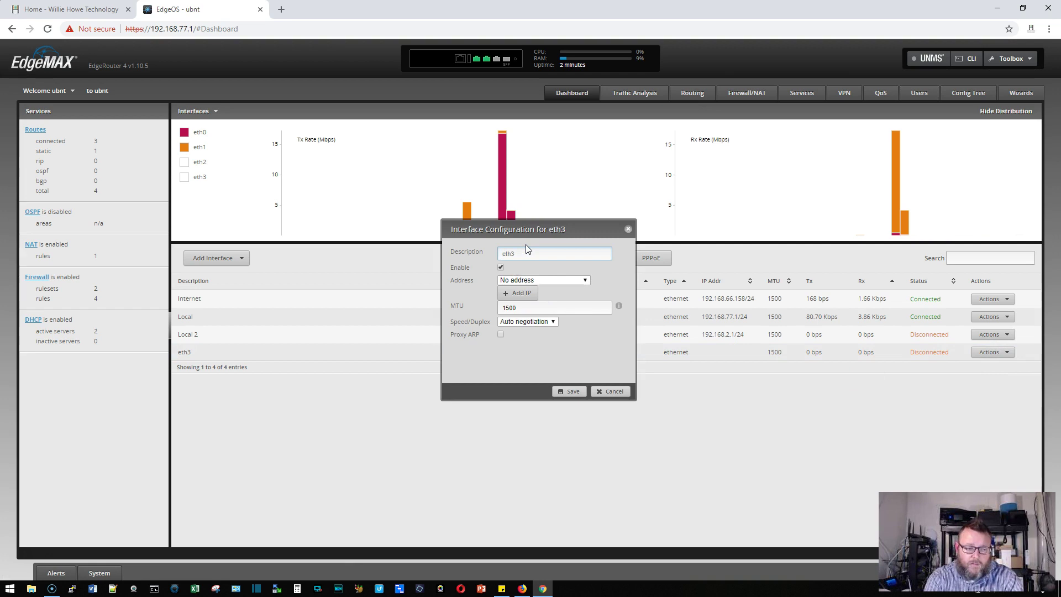
pyautogui.write('Local 3')
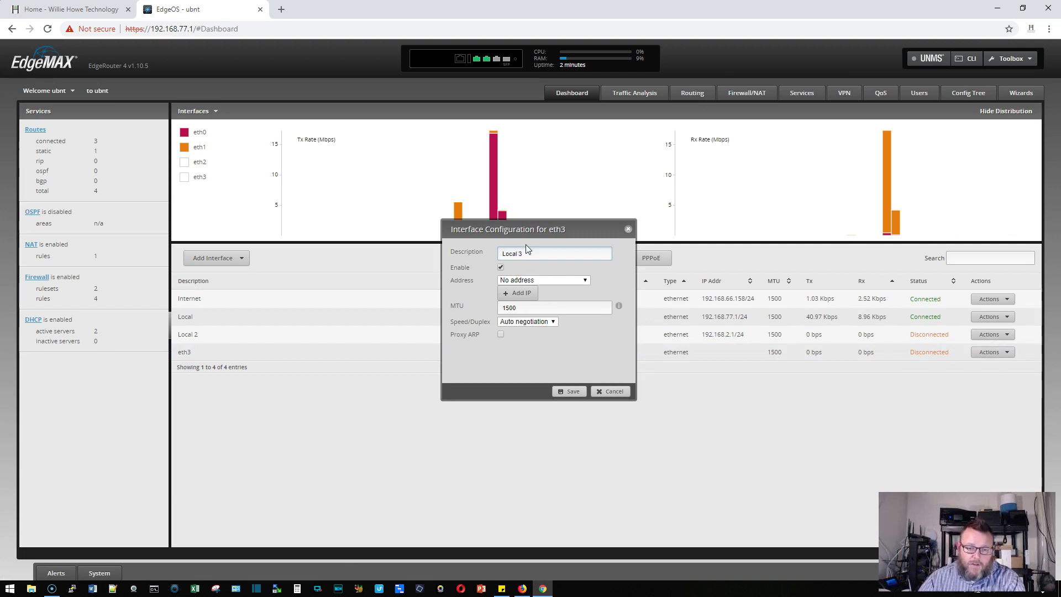
pyautogui.click(583, 280)
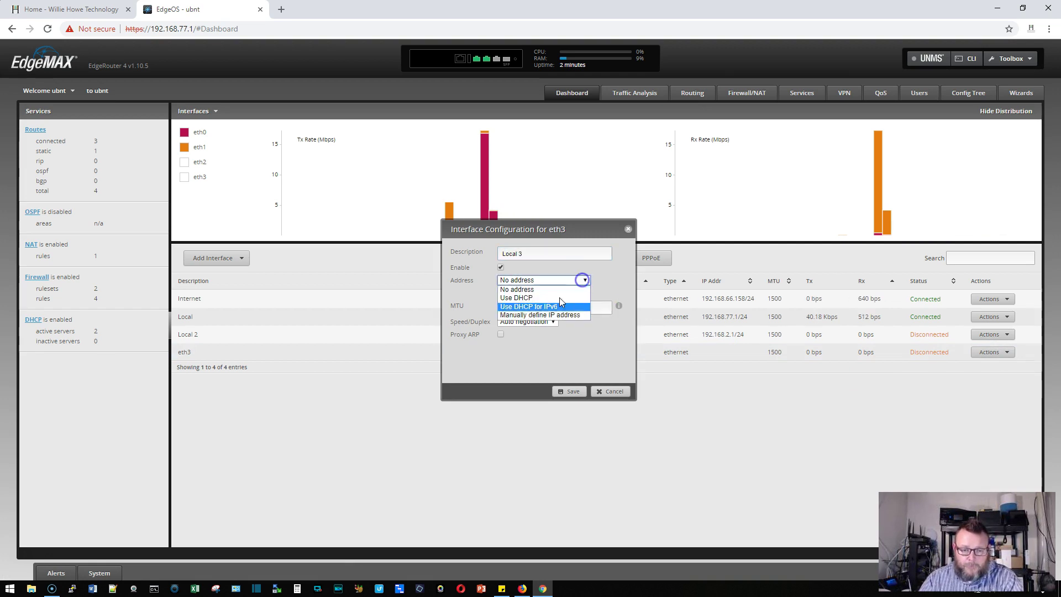
pyautogui.click(528, 315)
pyautogui.click(540, 300)
pyautogui.write('1')
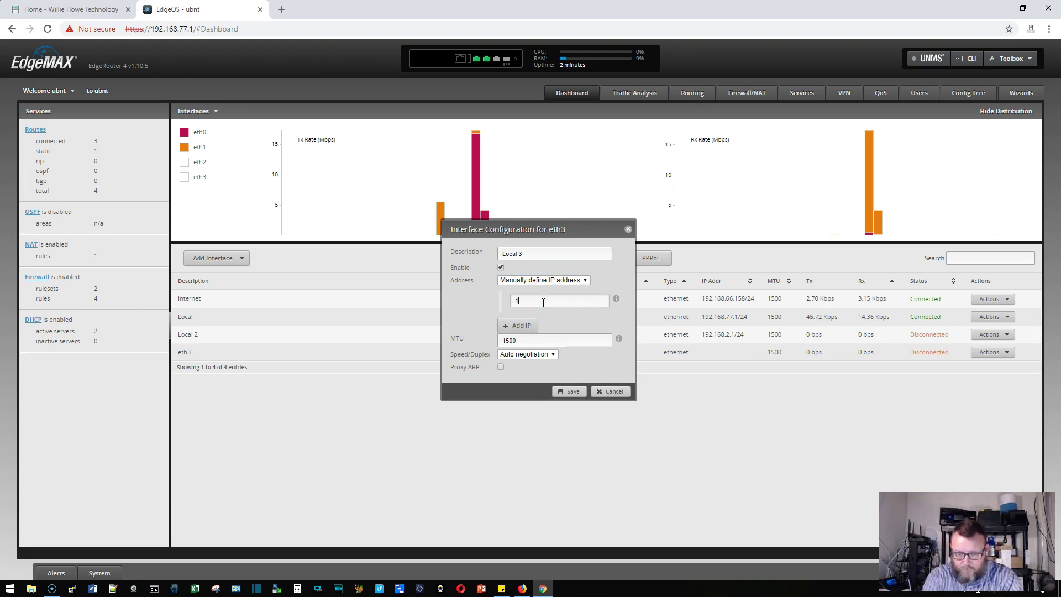
pyautogui.write('92.168.3.1/24')
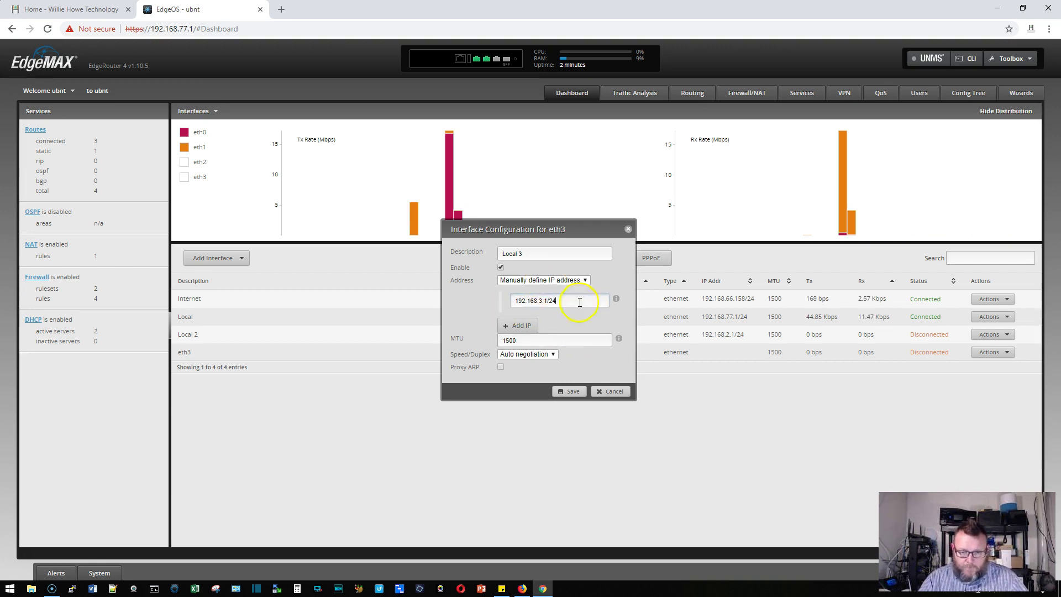
pyautogui.click(581, 395)
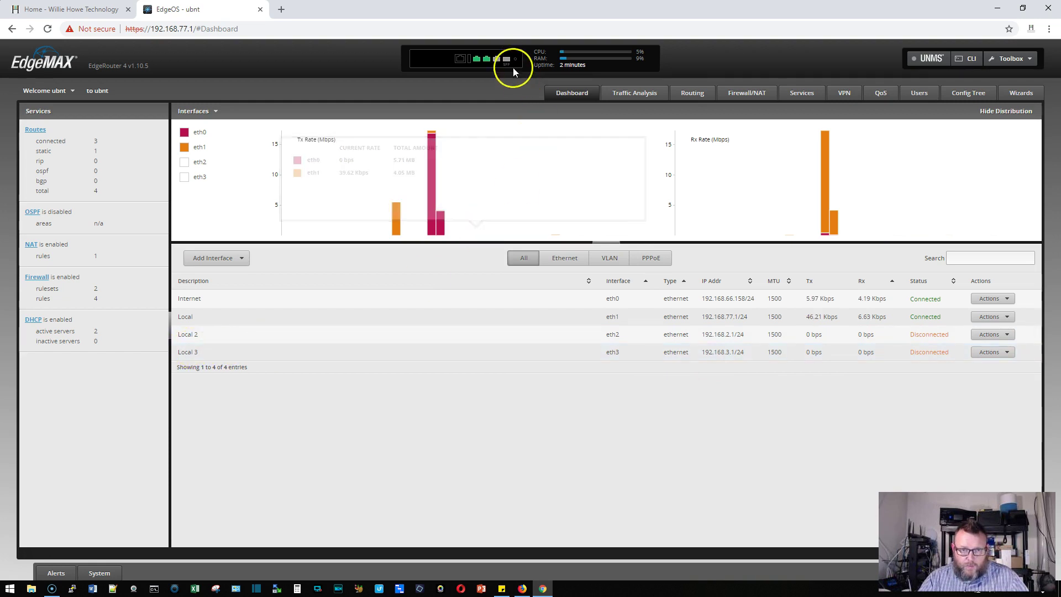
pyautogui.moveTo(509, 62)
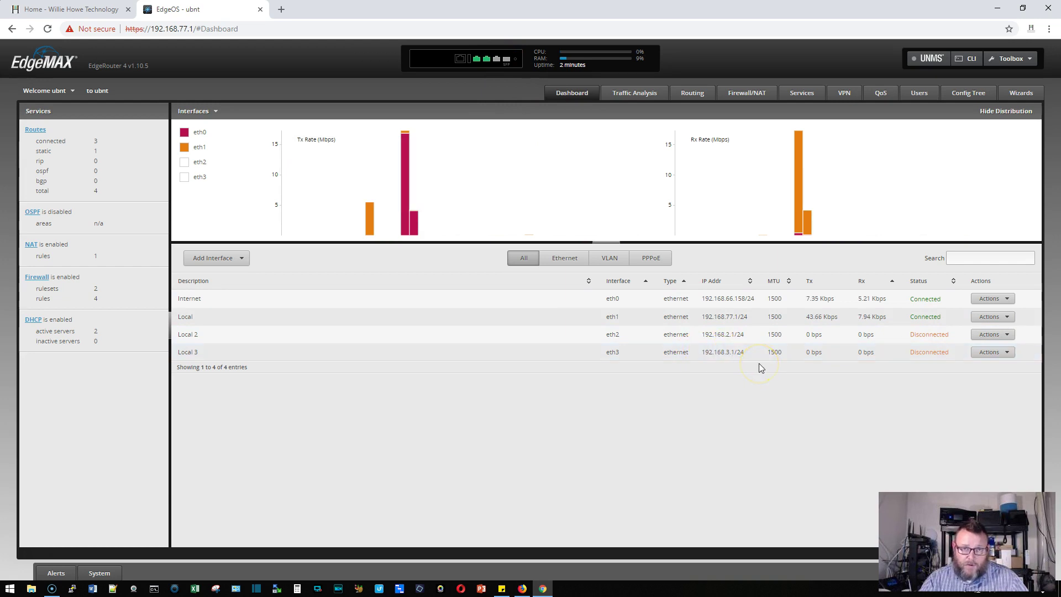
# Create a new DHCP server named LAN3 for subnet 192.168.3.0/24
pyautogui.click(802, 94)
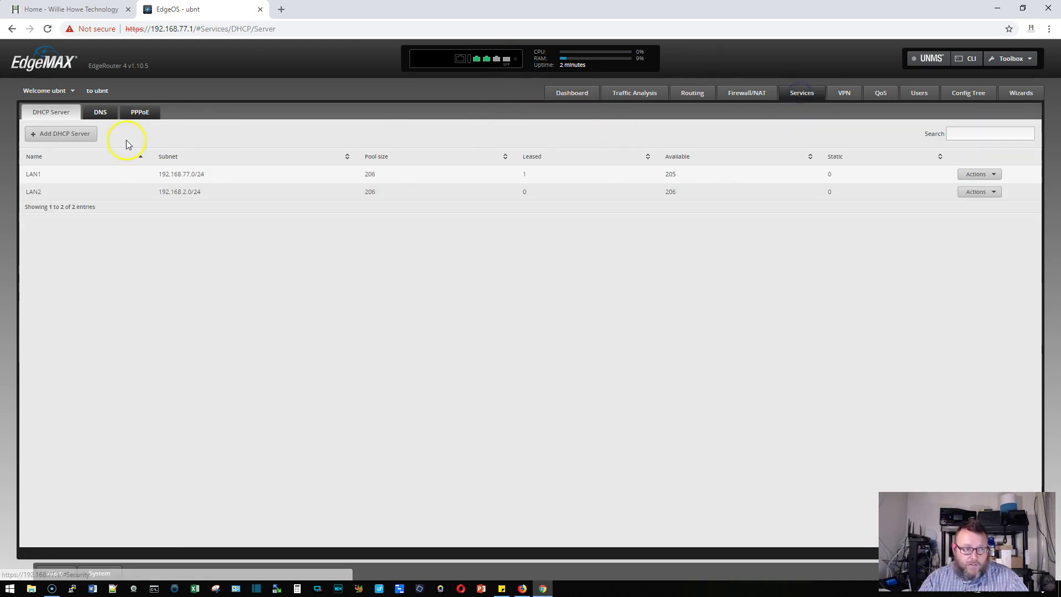
pyautogui.click(64, 133)
pyautogui.click(499, 241)
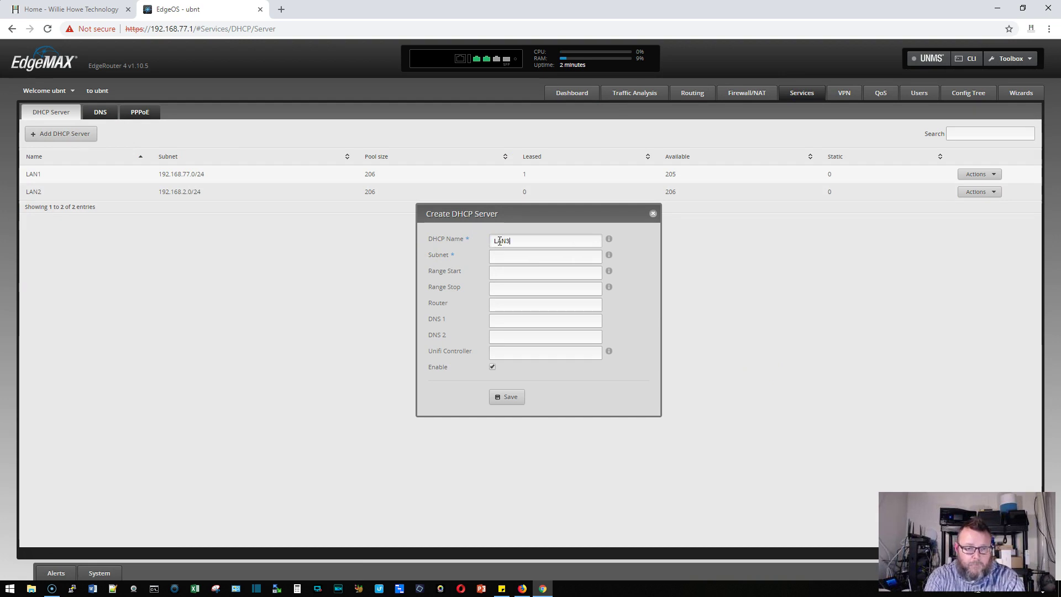
pyautogui.press('Tab')
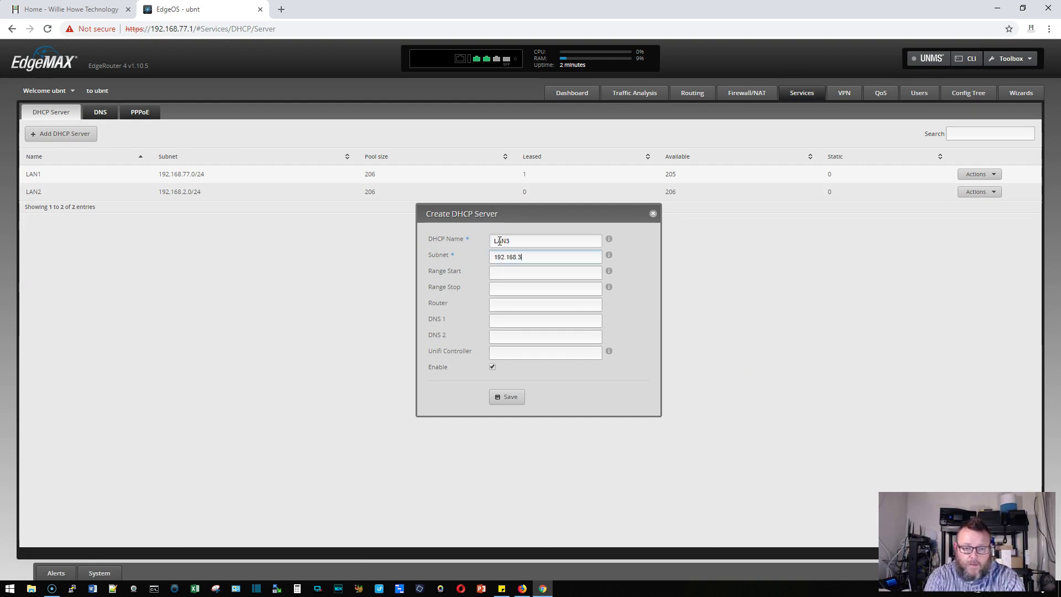
pyautogui.write('192.168.3.0/24')
pyautogui.press('Tab')
# Fill in the nine-address range and router 192.168.3.1, save, and view the Dashboard
pyautogui.write('192')
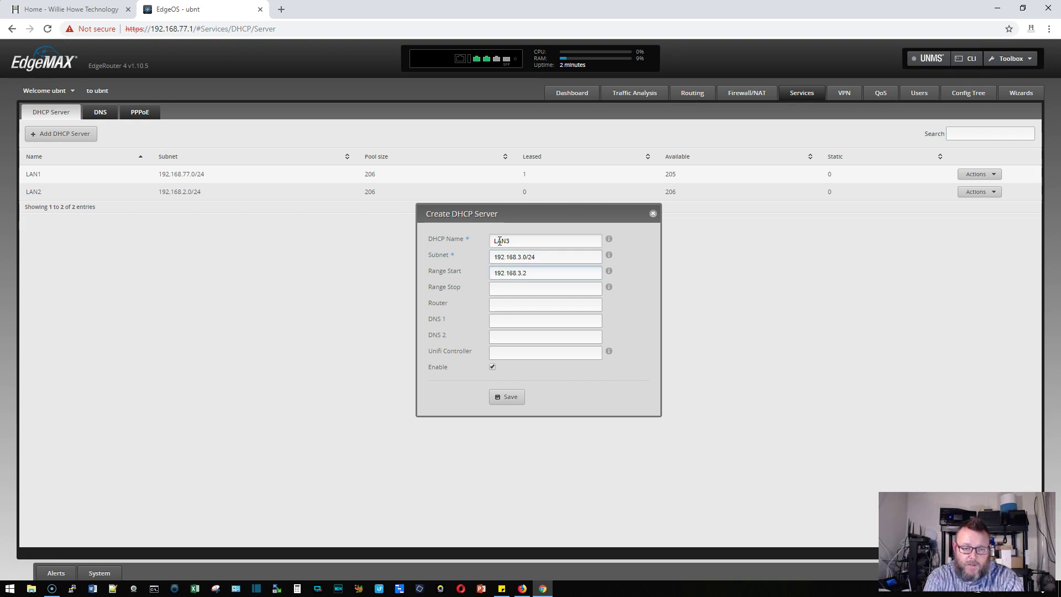
pyautogui.press('Tab')
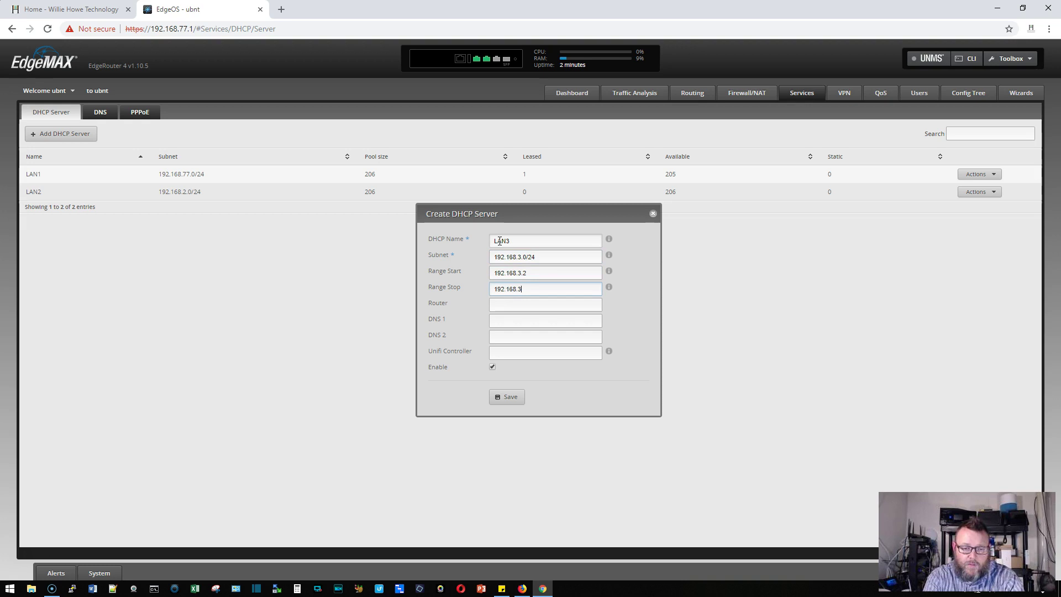
pyautogui.press('Tab')
pyautogui.write('1')
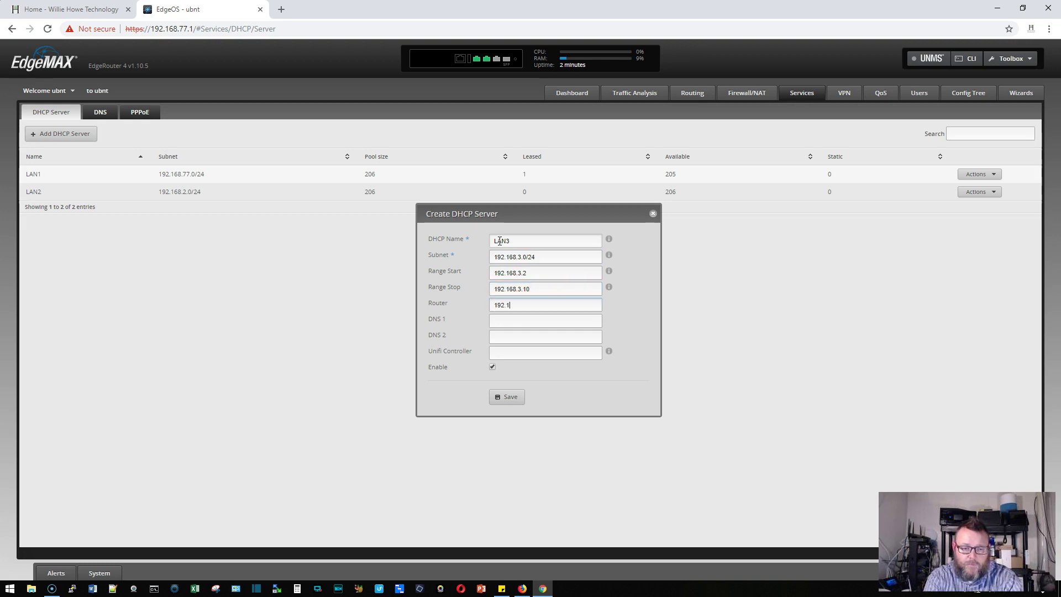
pyautogui.write('92.168.3.1')
pyautogui.press('Tab')
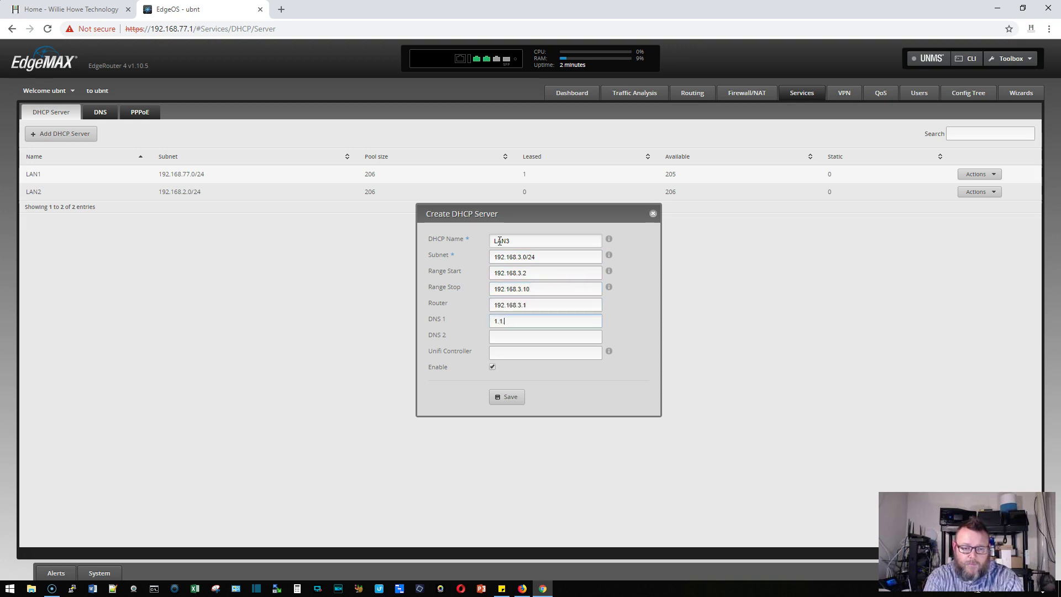
pyautogui.click(507, 397)
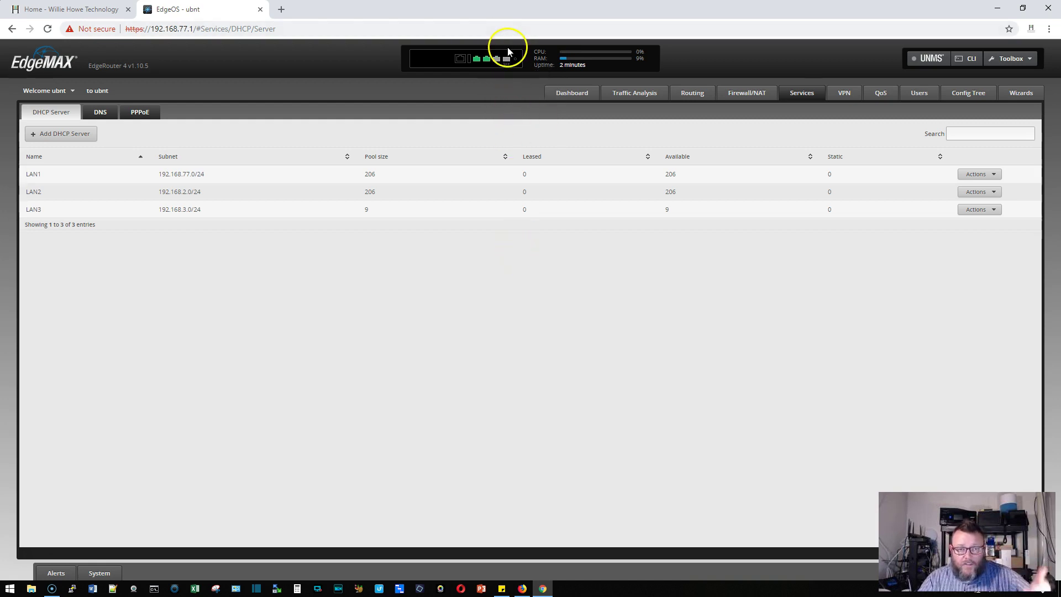
pyautogui.click(575, 95)
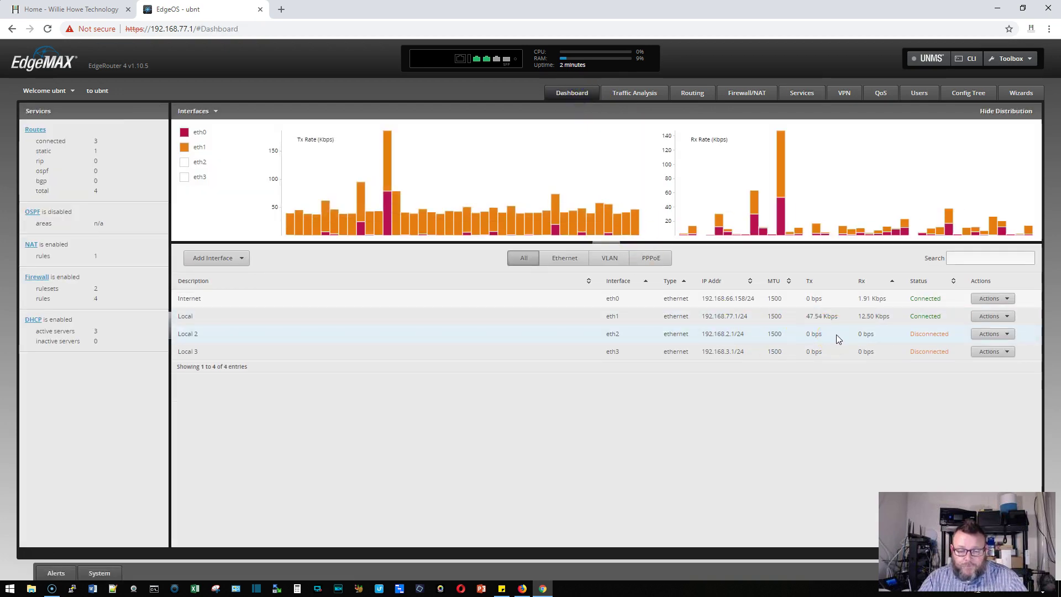
pyautogui.click(867, 349)
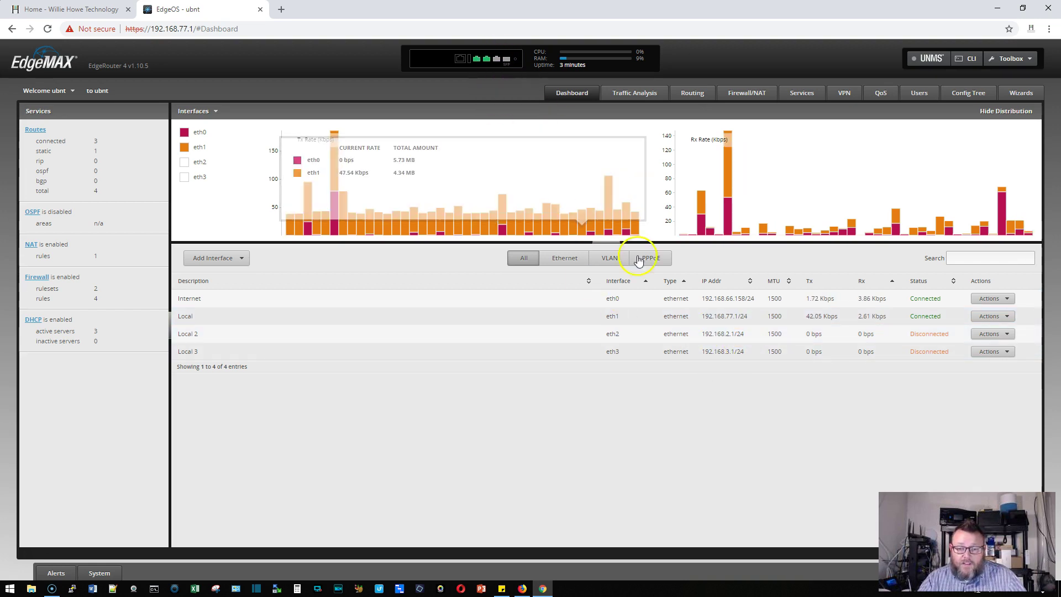
pyautogui.click(703, 335)
pyautogui.moveTo(702, 335); pyautogui.dragTo(745, 336)
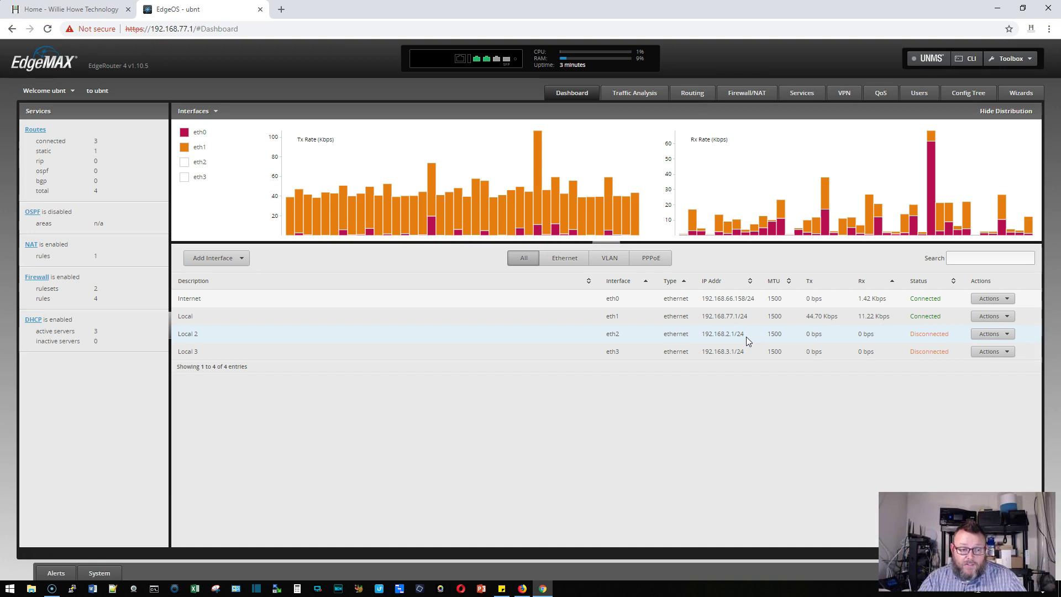
pyautogui.click(748, 348)
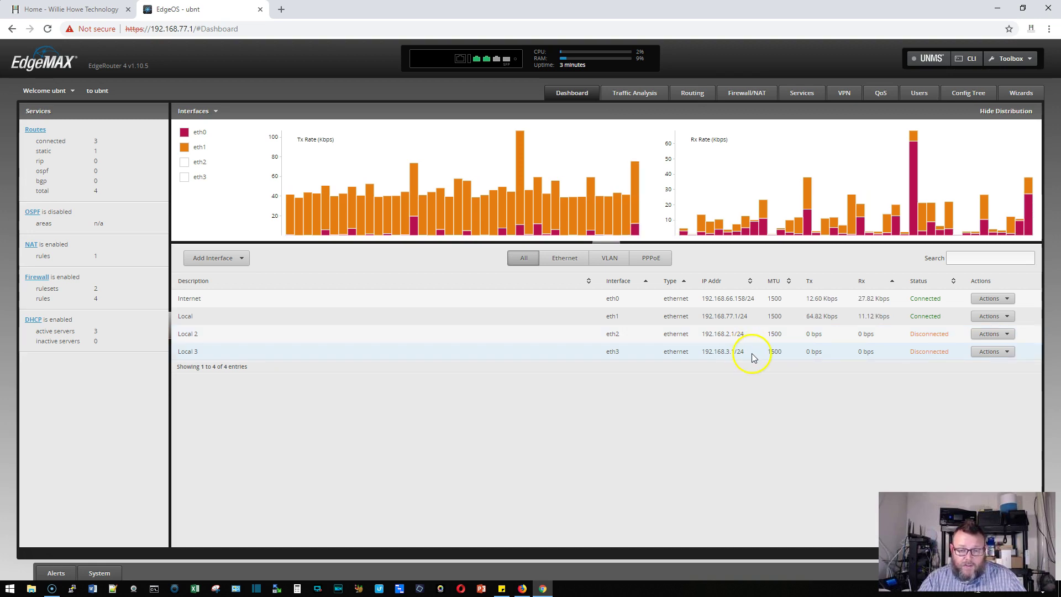
pyautogui.click(747, 339)
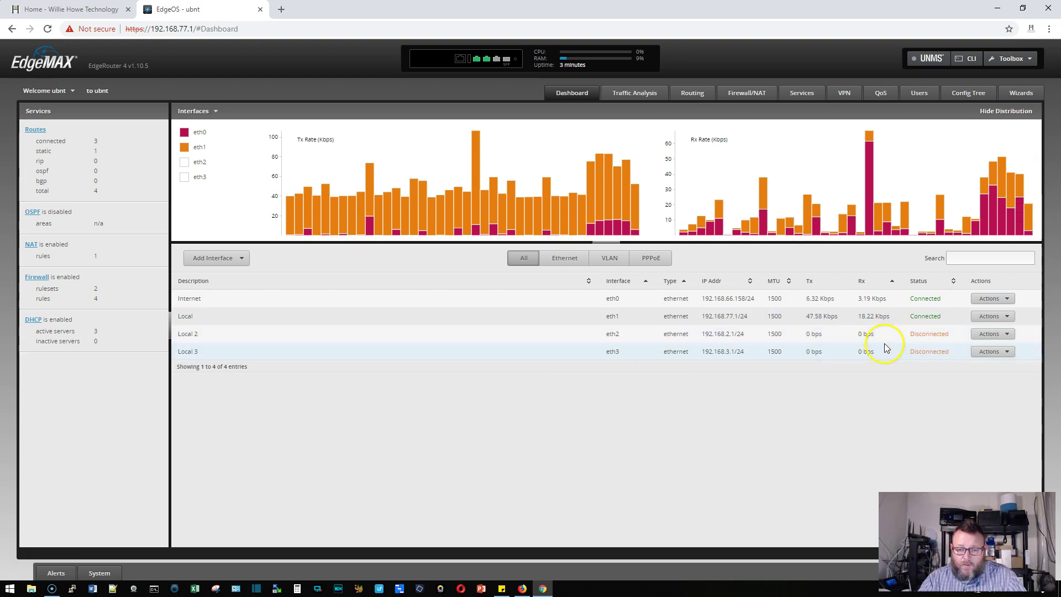
# Set eth3's address mode to No address and save it
pyautogui.click(989, 352)
pyautogui.click(988, 366)
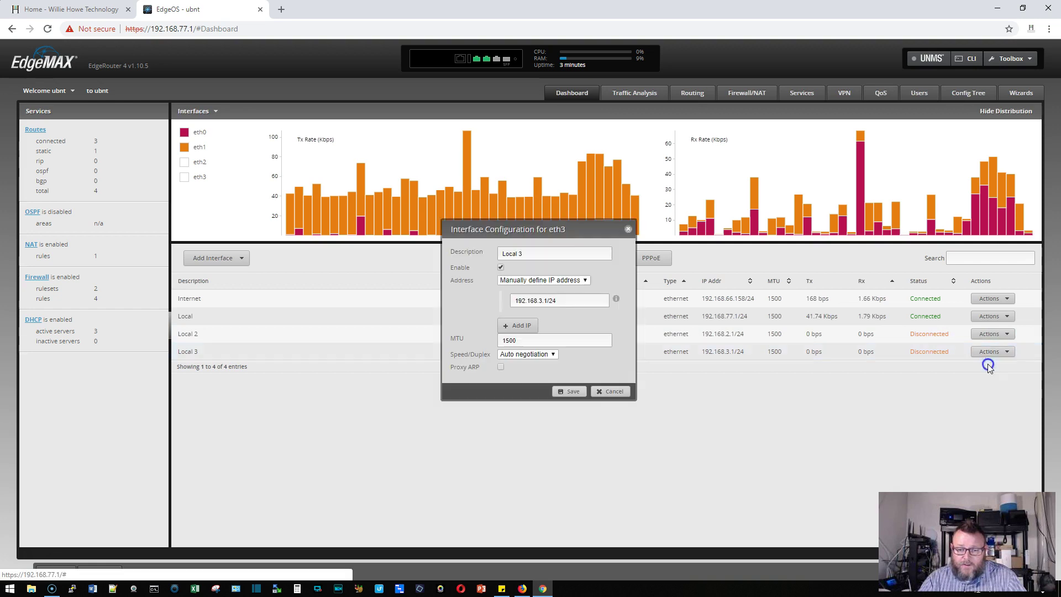
pyautogui.click(564, 279)
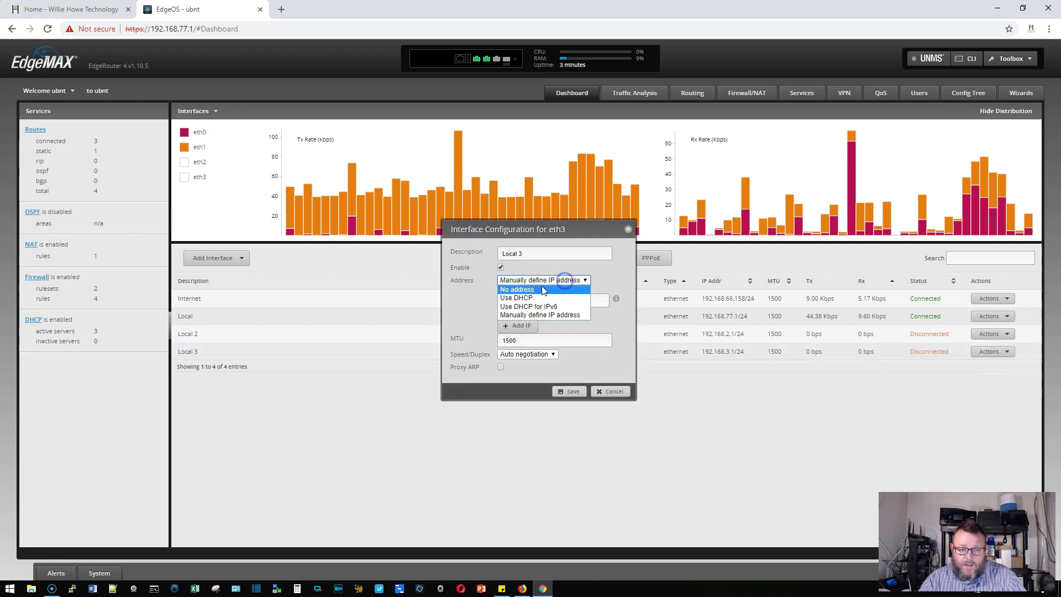
pyautogui.click(542, 290)
pyautogui.click(571, 391)
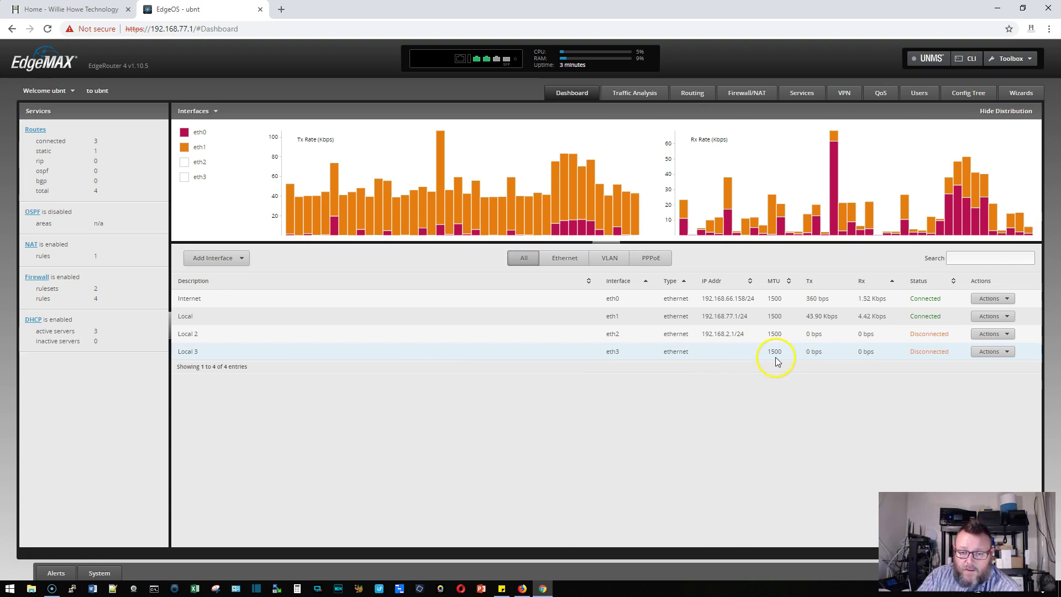
# Rename eth0 from Internet to 'Local 3' with No address
pyautogui.click(990, 299)
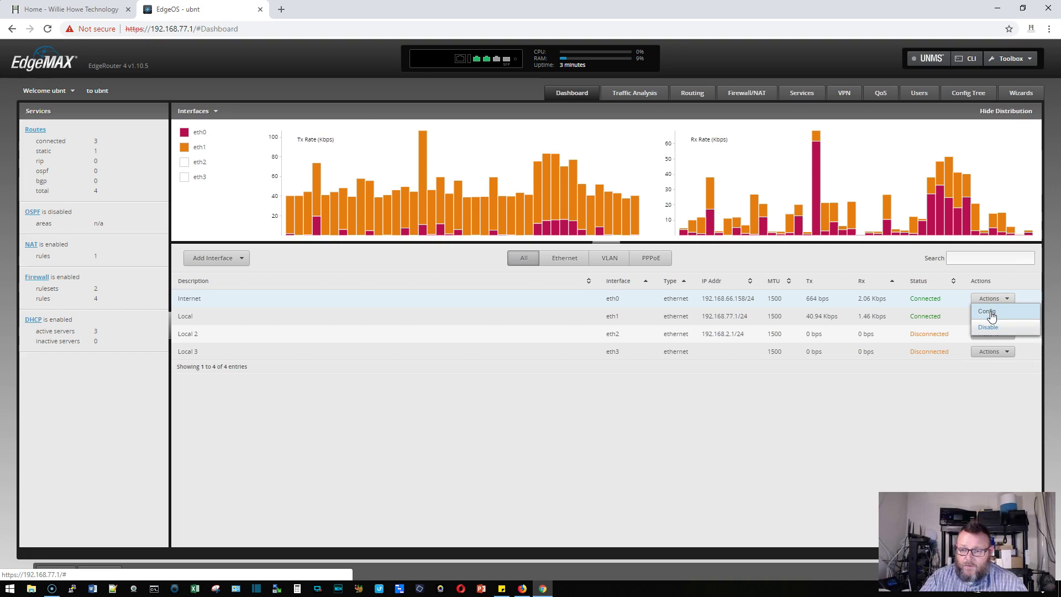
pyautogui.click(988, 312)
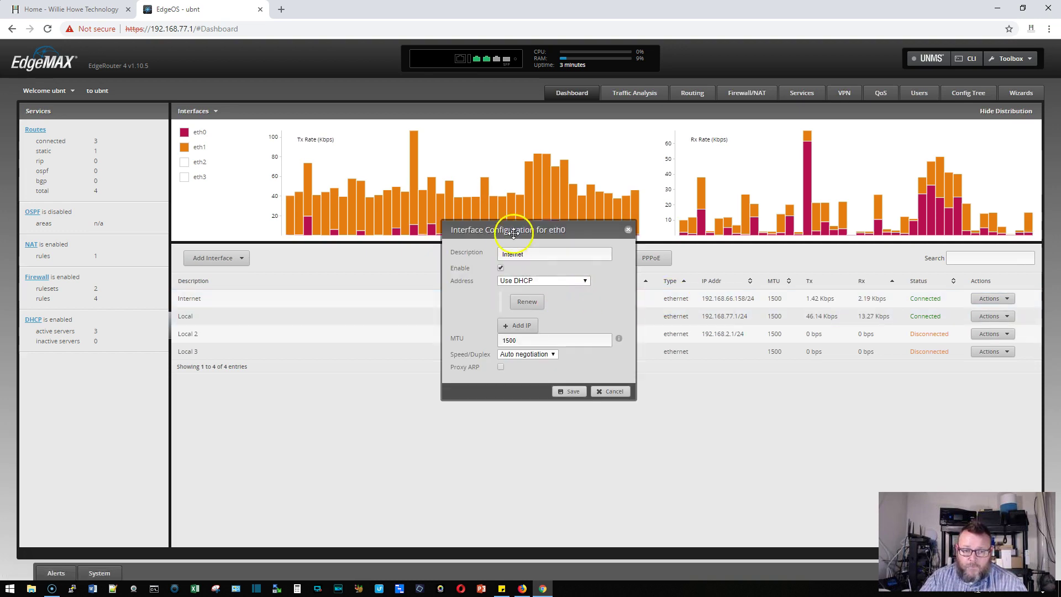
pyautogui.doubleClick(533, 255)
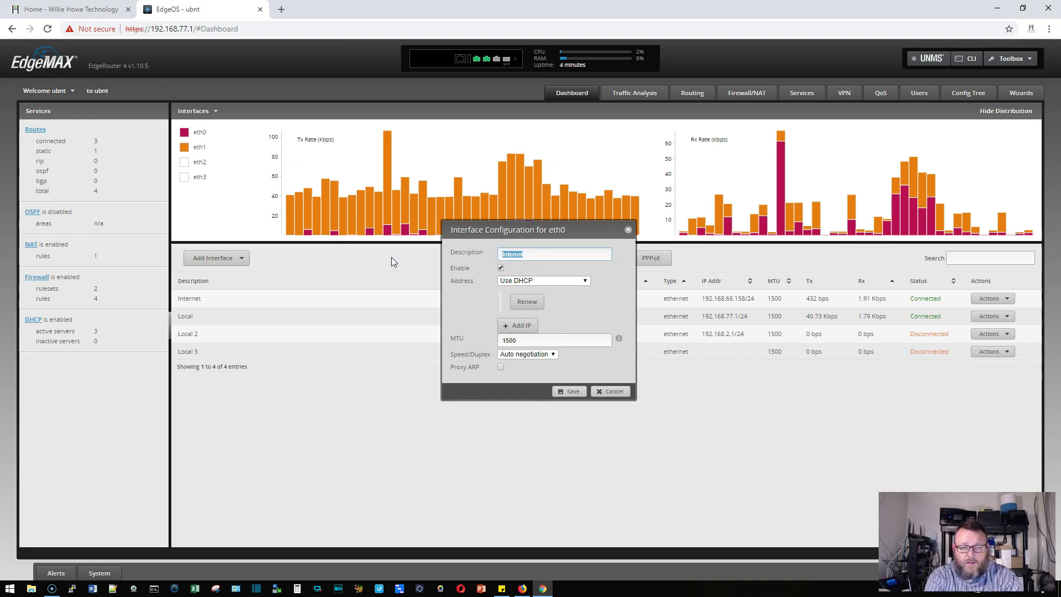
pyautogui.write('Local 3')
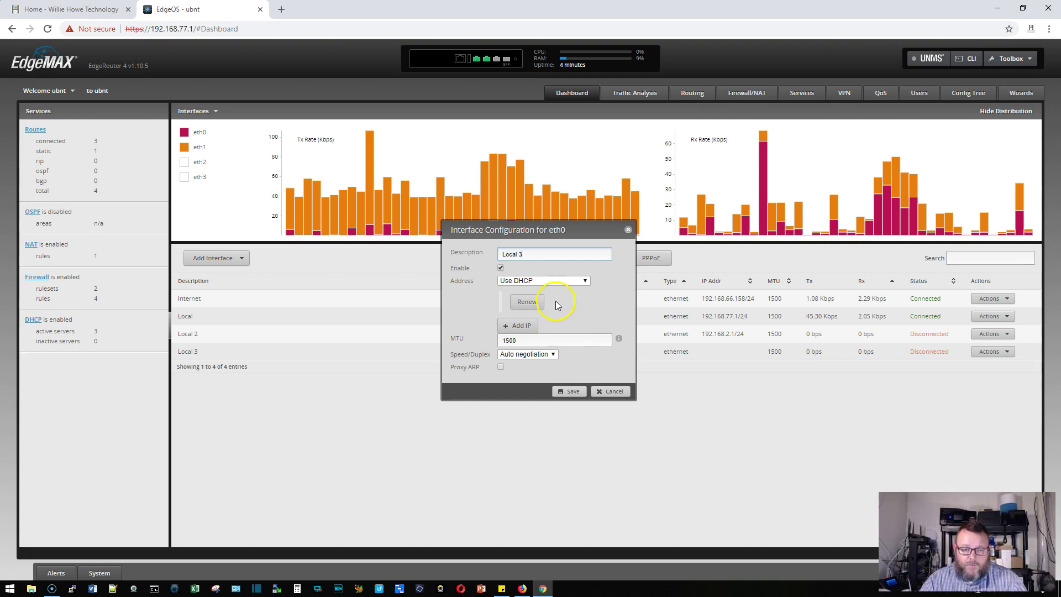
pyautogui.click(561, 280)
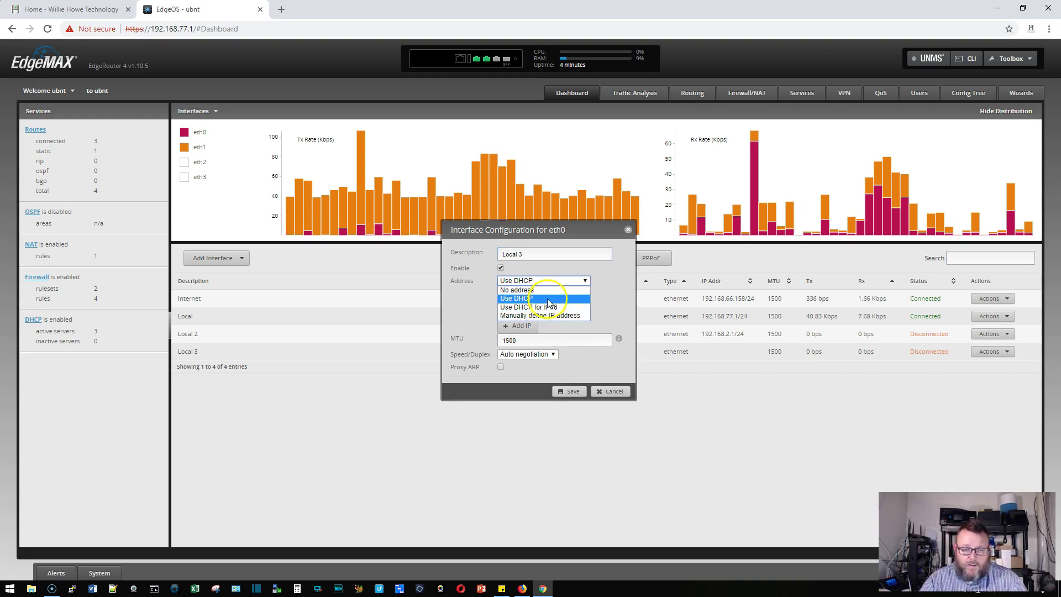
pyautogui.click(549, 290)
pyautogui.click(572, 396)
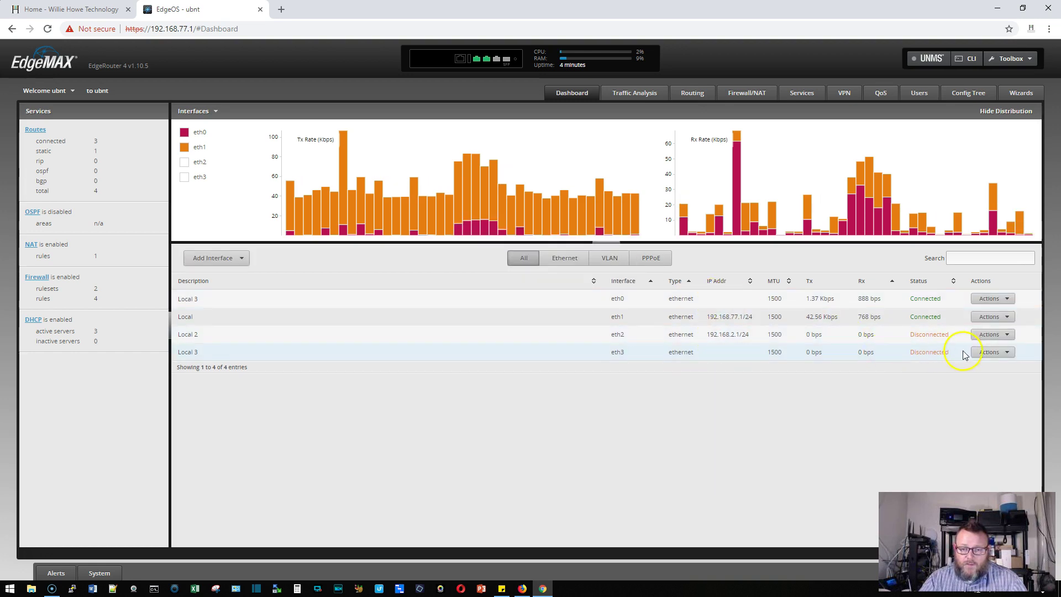
# Rename eth3 to 'Internet' and set it to get its address via DHCP
pyautogui.click(989, 351)
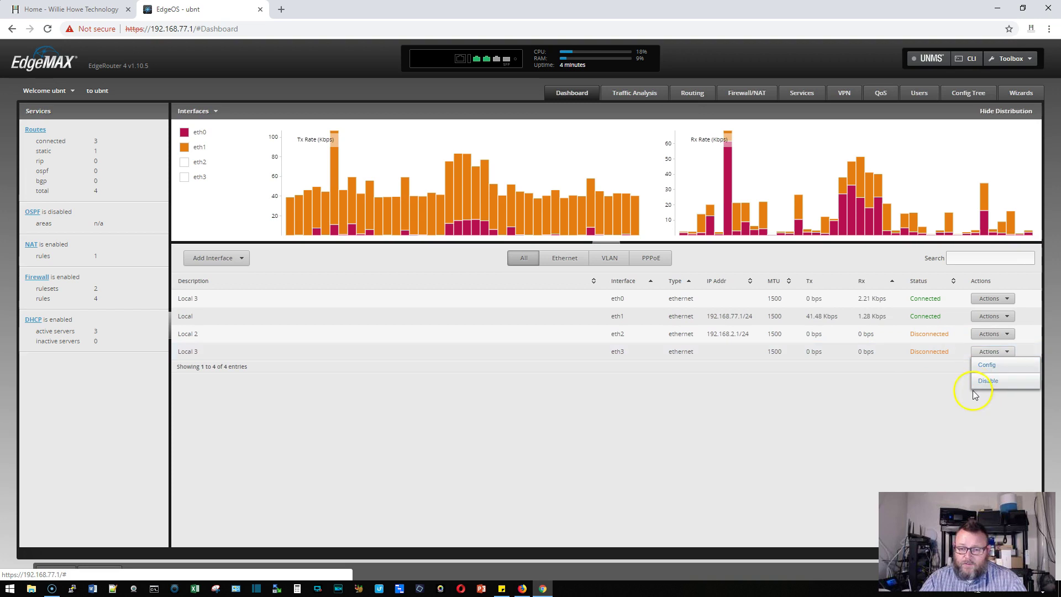
pyautogui.click(985, 365)
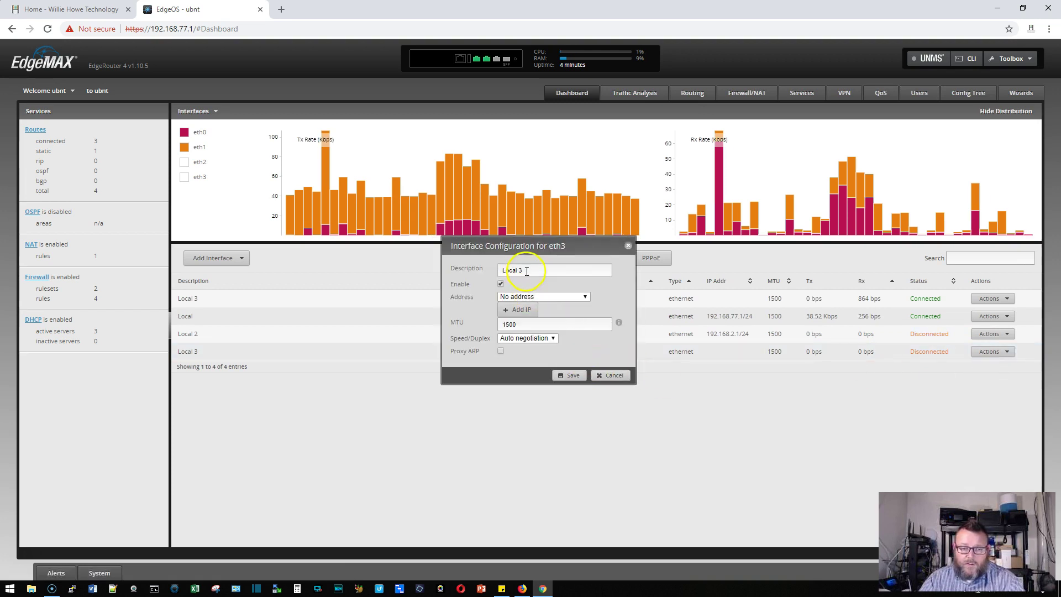
pyautogui.moveTo(525, 269); pyautogui.dragTo(436, 269)
pyautogui.write('I')
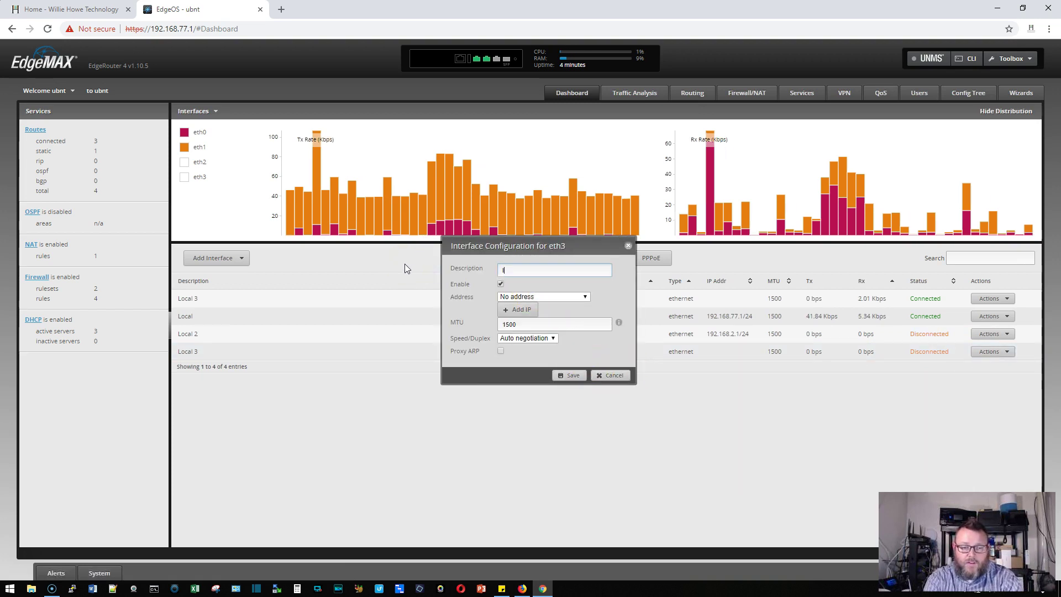
pyautogui.write('nternet')
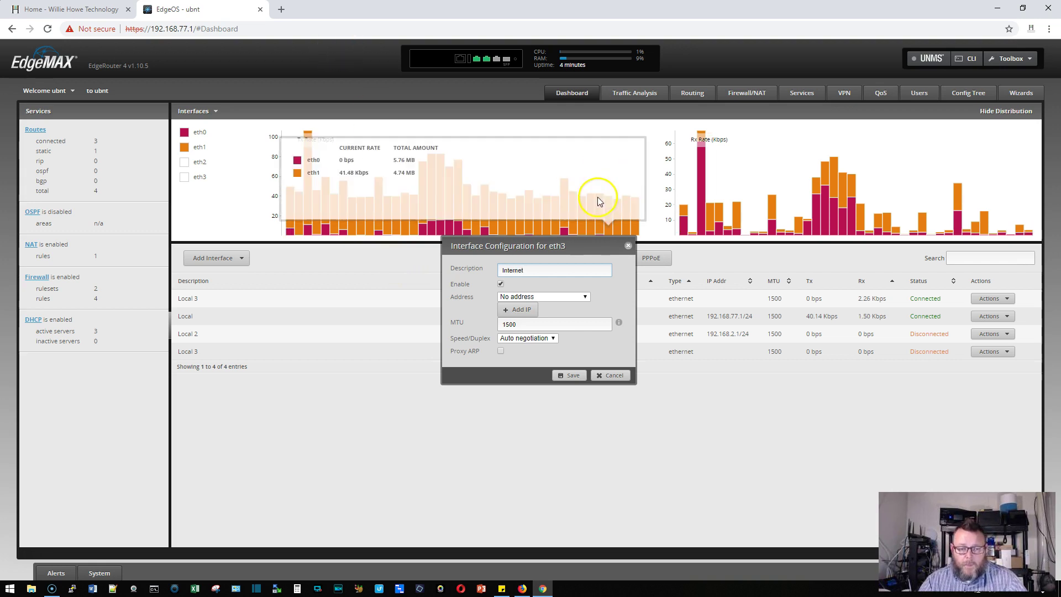
pyautogui.click(581, 296)
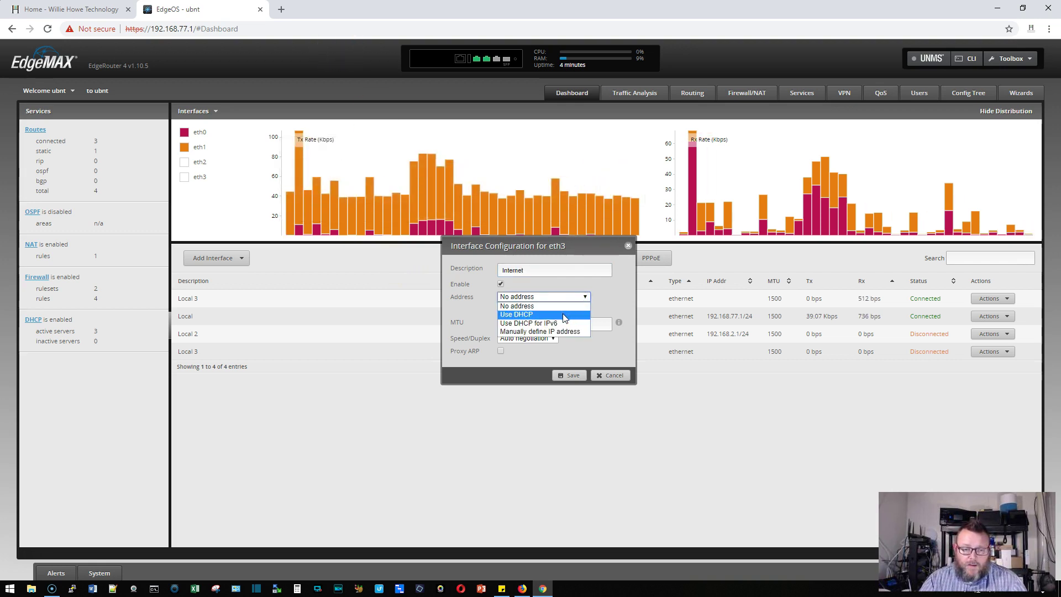
pyautogui.click(567, 314)
pyautogui.click(575, 377)
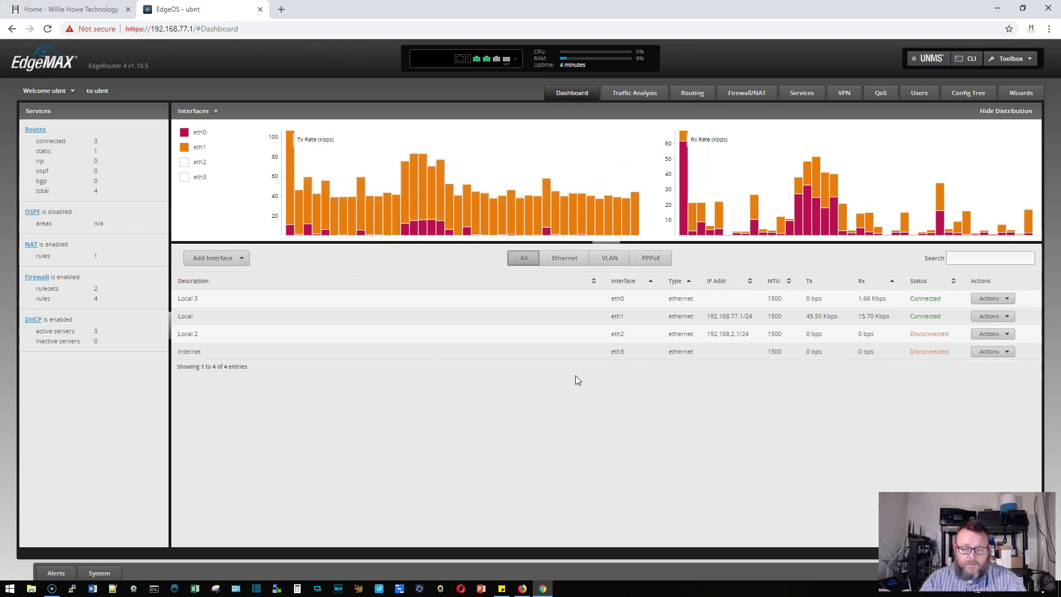
# Rebind the WAN_IN firewall ruleset from eth0 to eth3 inbound
pyautogui.click(745, 91)
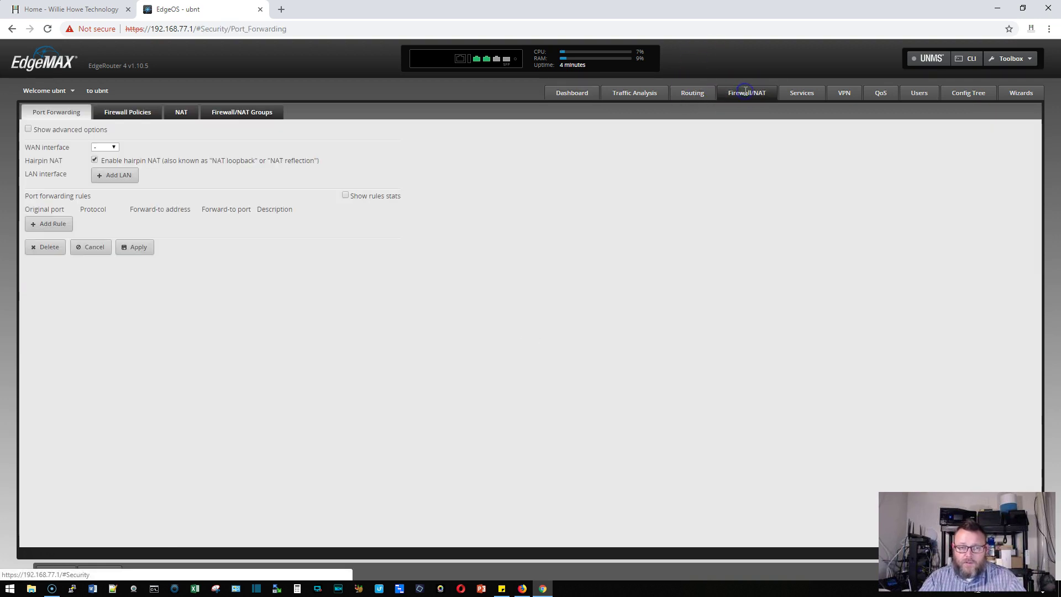
pyautogui.click(129, 112)
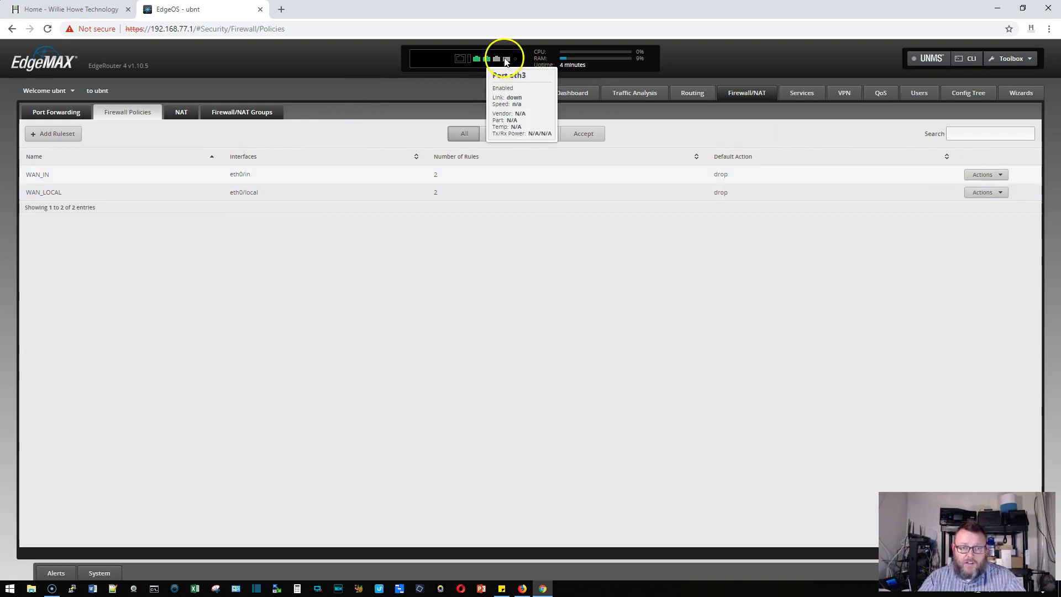
pyautogui.click(979, 177)
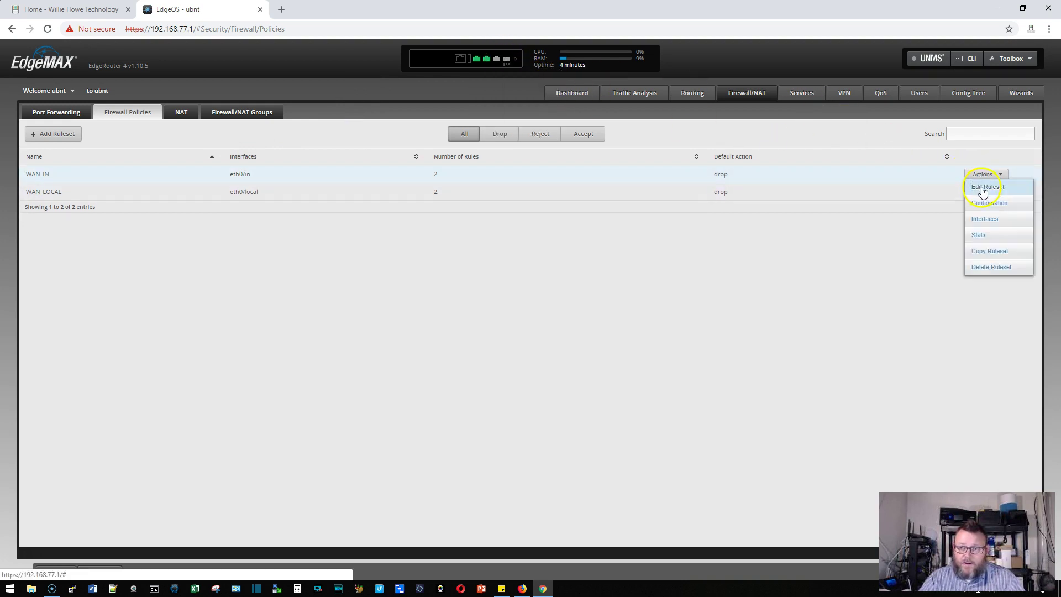
pyautogui.click(988, 219)
pyautogui.click(386, 306)
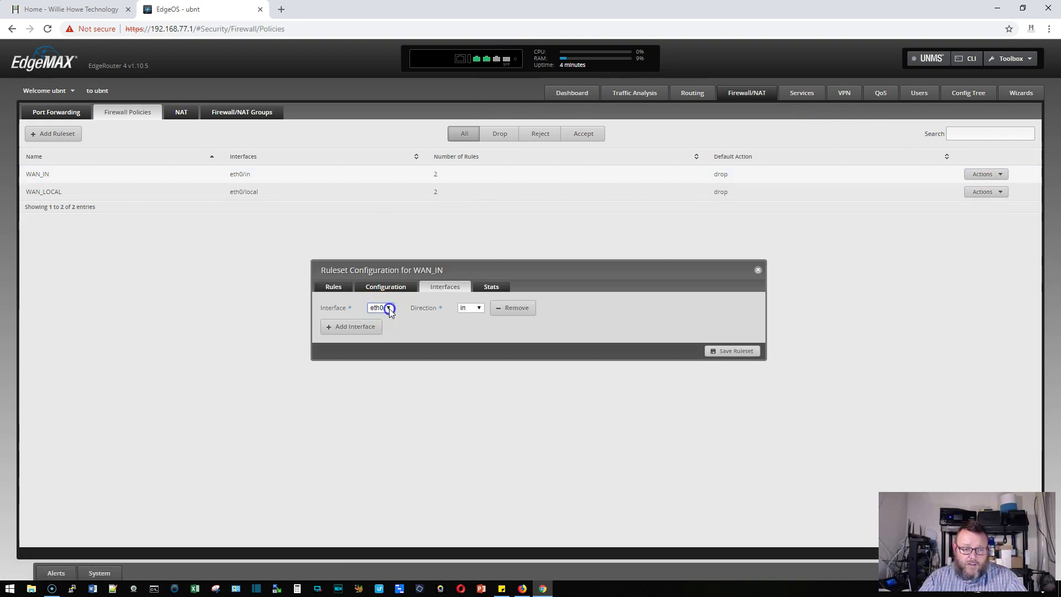
pyautogui.click(384, 352)
pyautogui.click(728, 351)
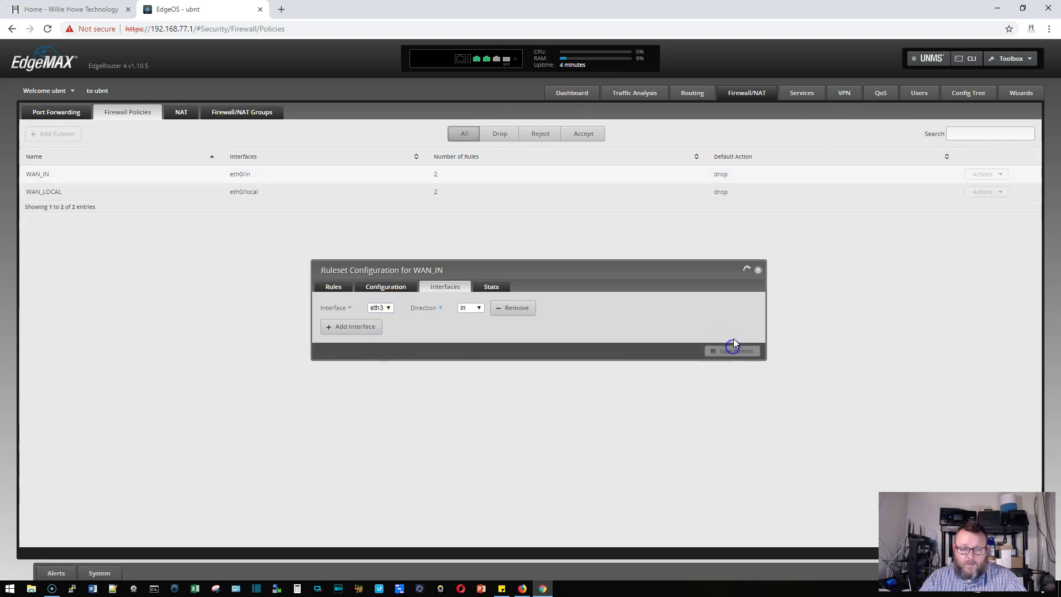
pyautogui.click(756, 270)
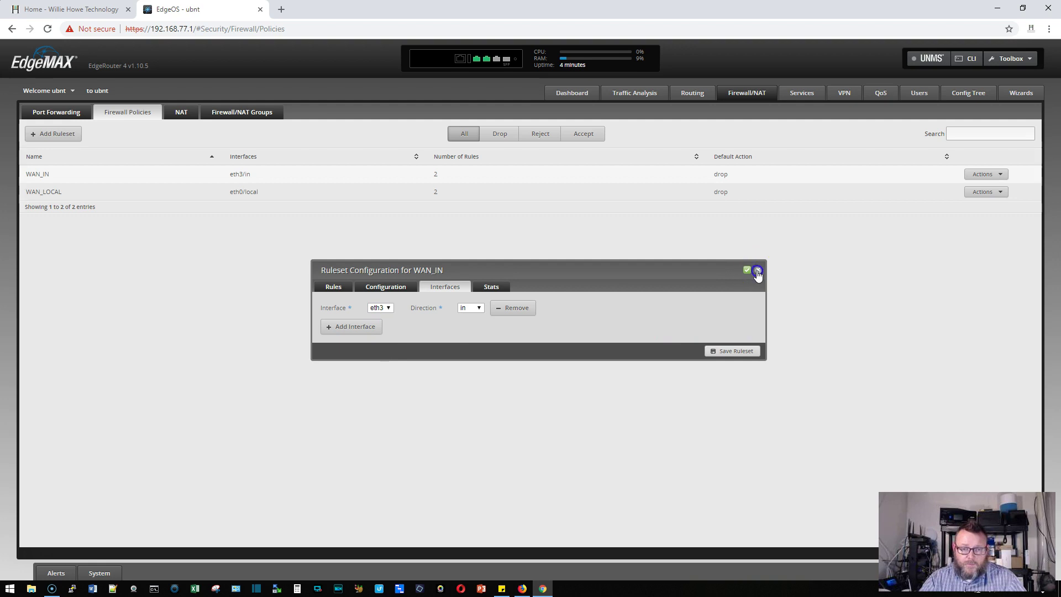
# Rebind the WAN_LOCAL ruleset's interface from eth0 to eth3
pyautogui.click(978, 193)
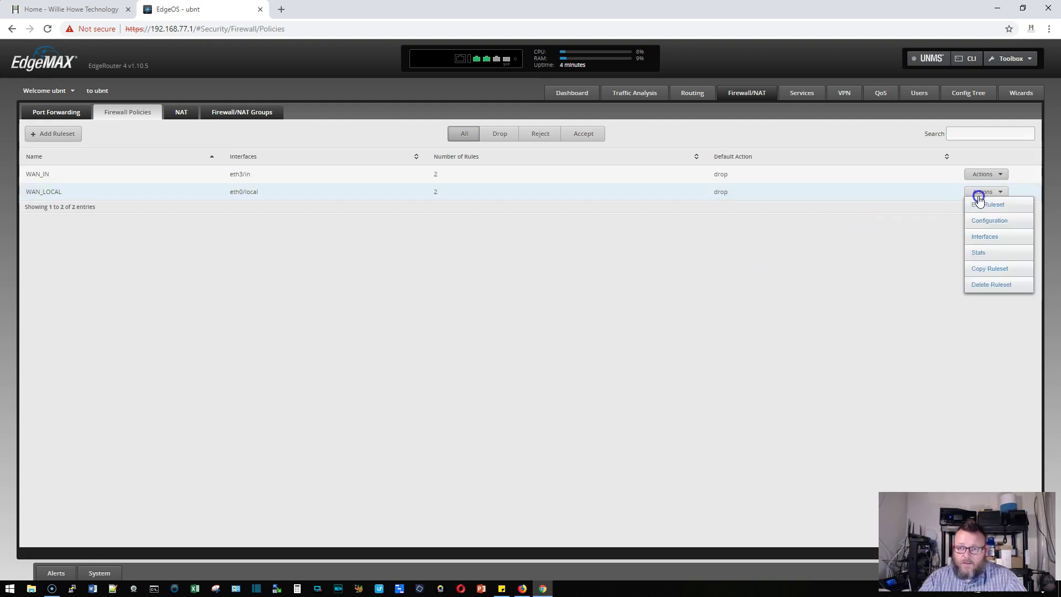
pyautogui.click(986, 238)
pyautogui.click(379, 308)
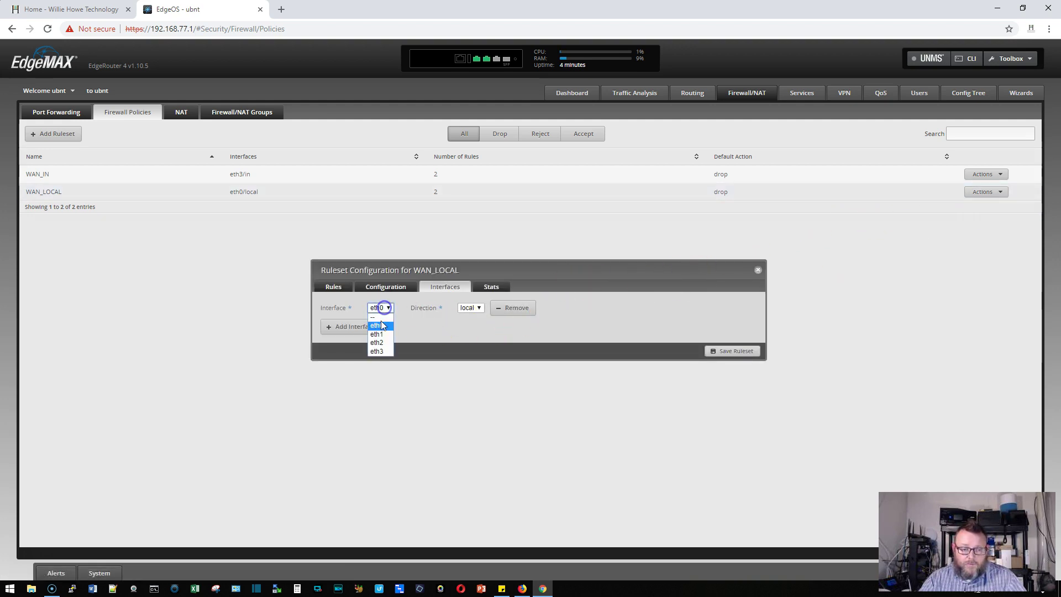
pyautogui.click(376, 350)
pyautogui.click(732, 351)
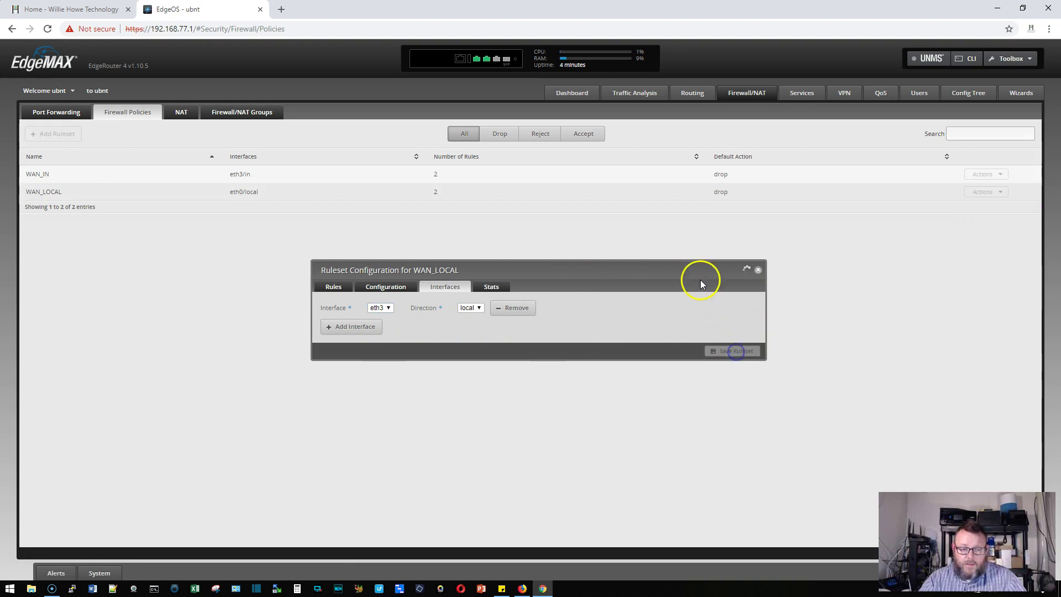
pyautogui.click(757, 270)
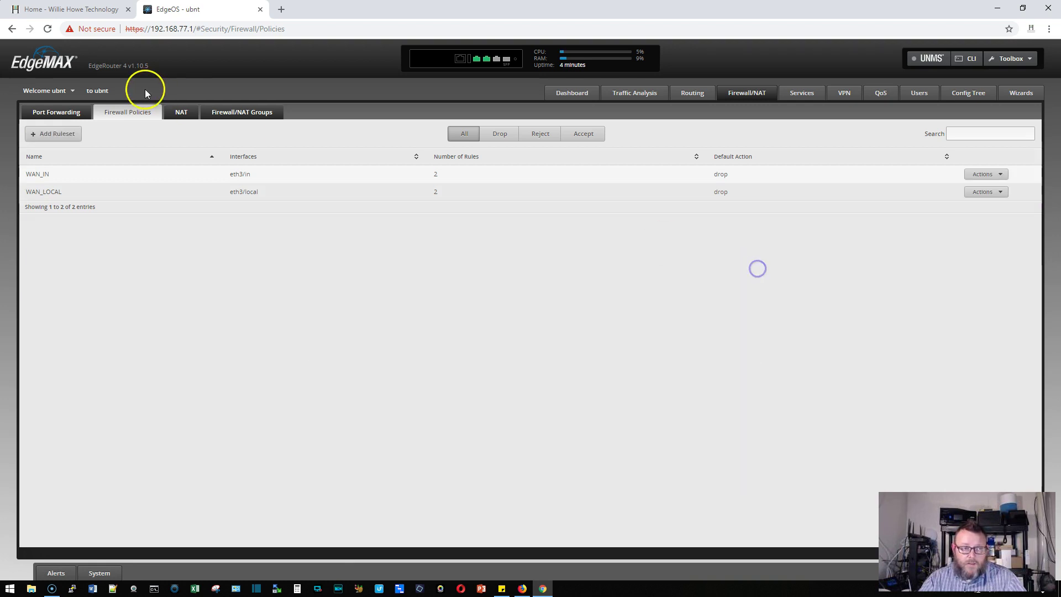
# Change the masquerade NAT rule's outbound interface to eth3, then go back to the Dashboard
pyautogui.click(175, 108)
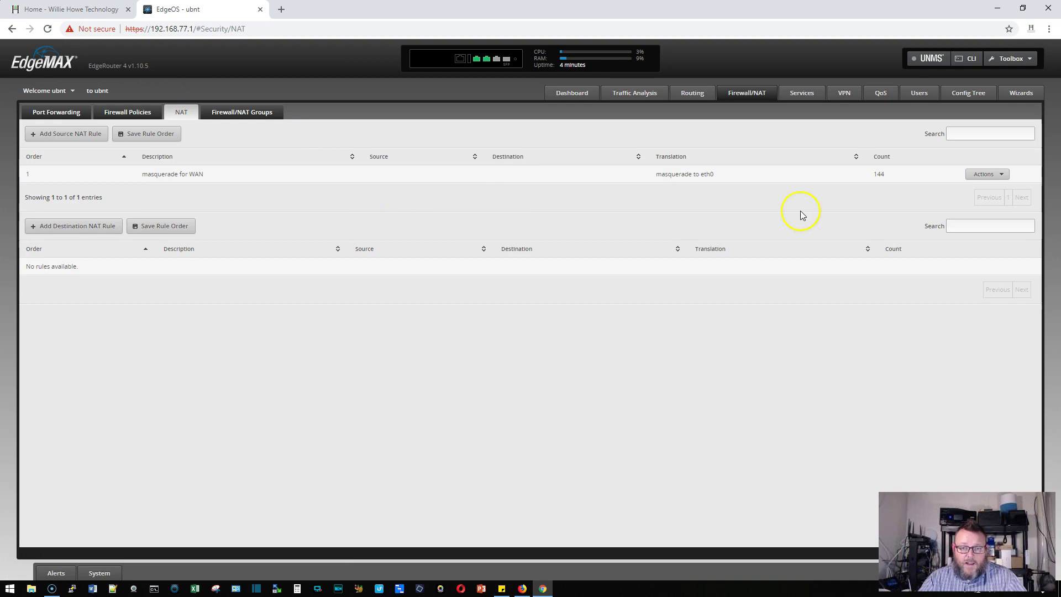
pyautogui.click(985, 174)
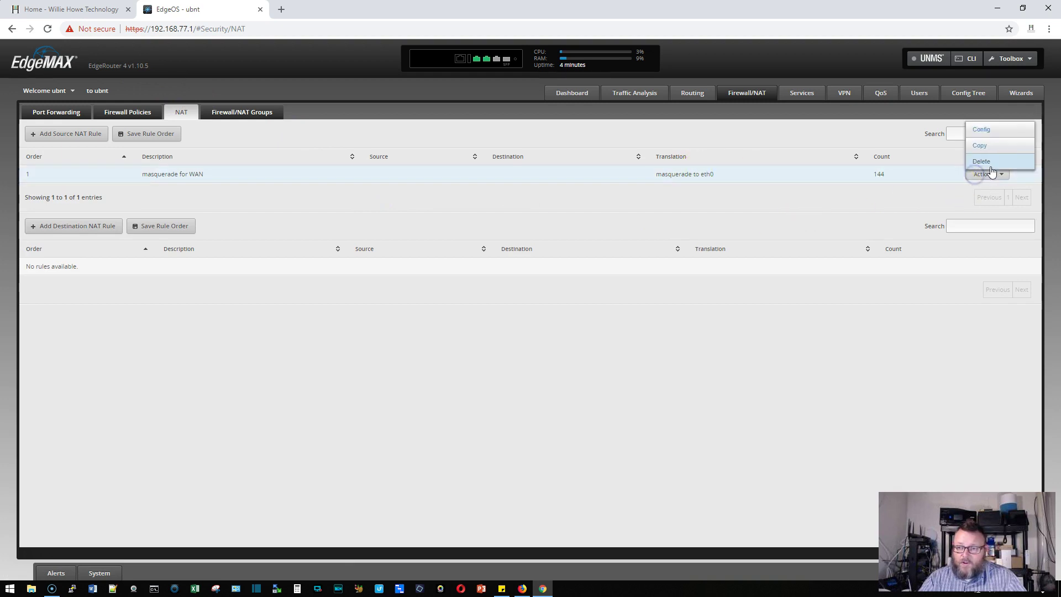
pyautogui.click(990, 135)
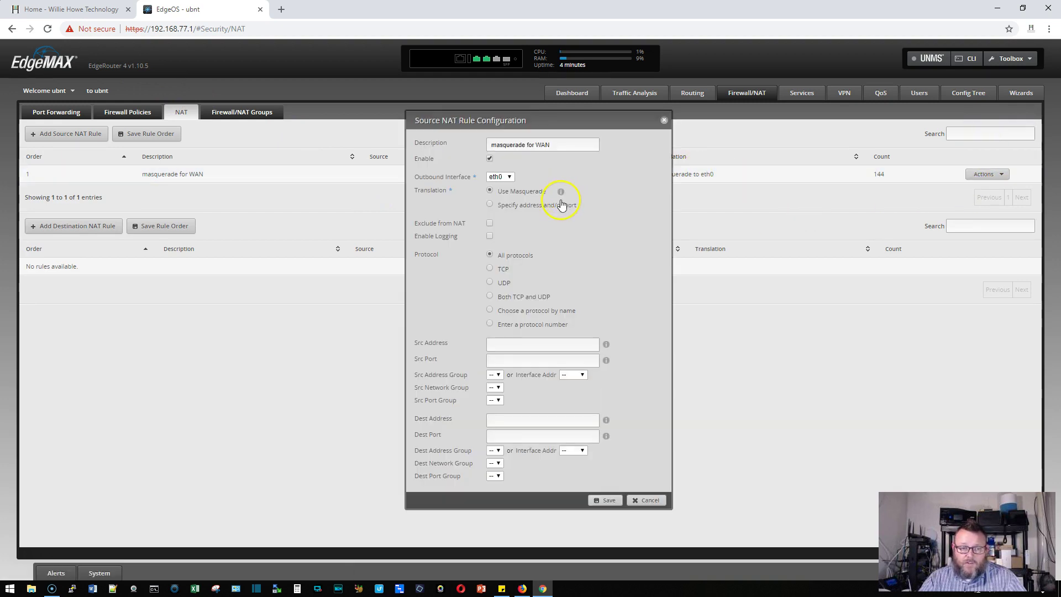
pyautogui.click(507, 177)
pyautogui.click(500, 221)
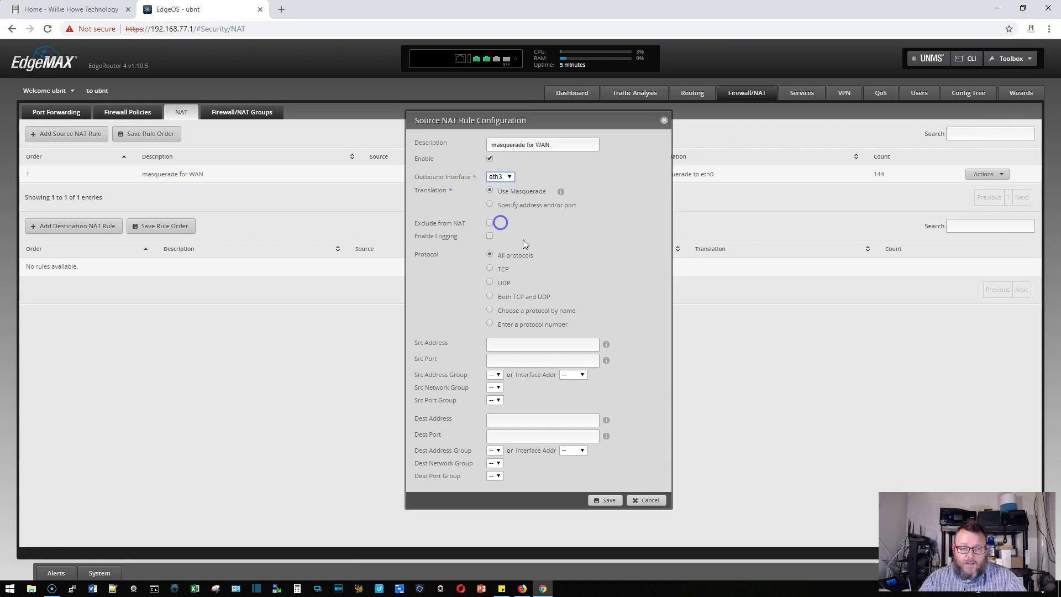
pyautogui.click(608, 500)
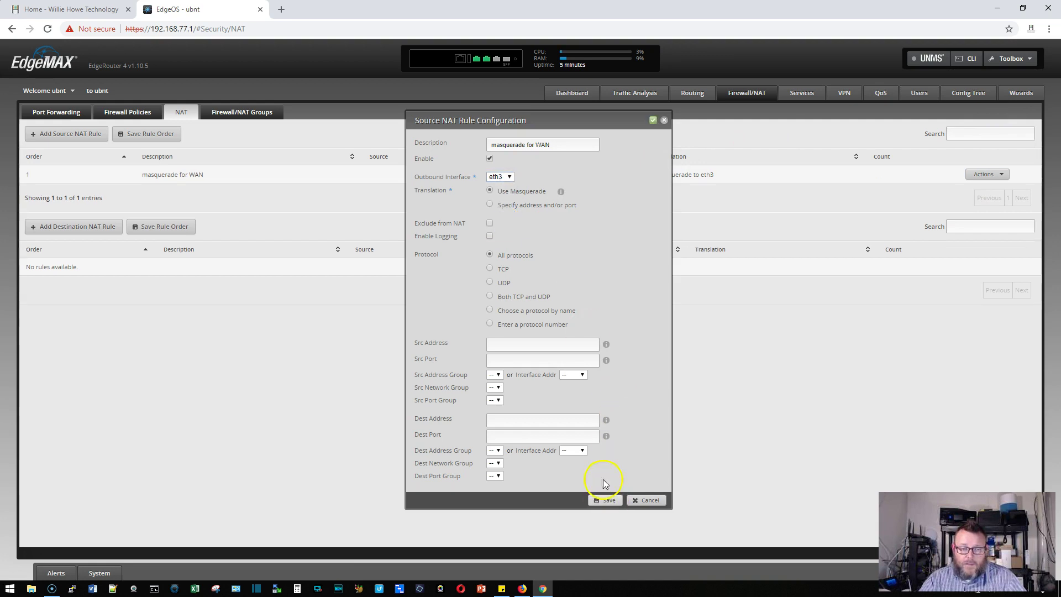
pyautogui.click(663, 120)
pyautogui.click(568, 94)
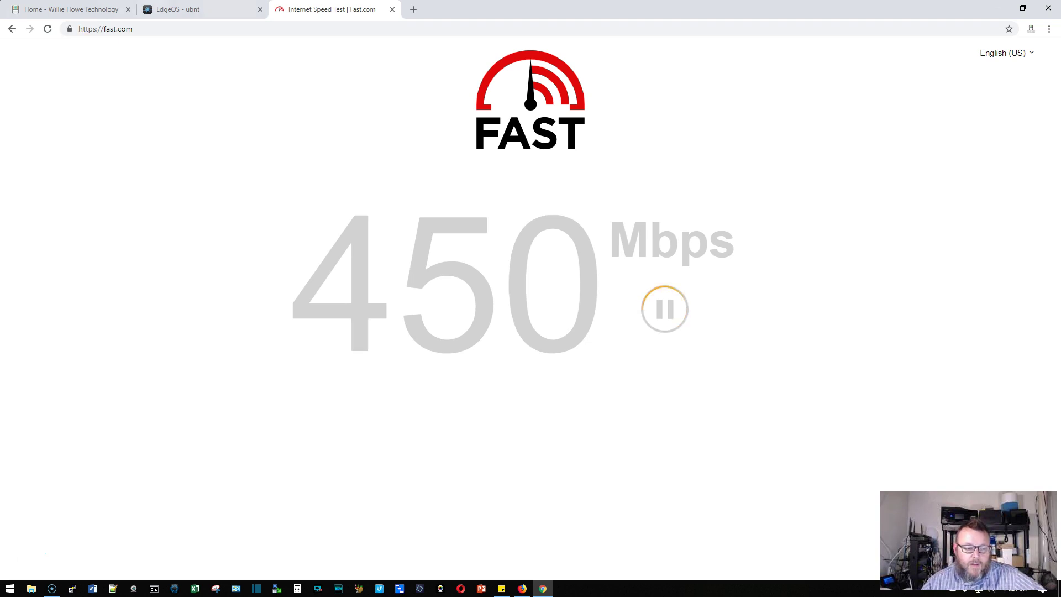
# Return to the EdgeOS Dashboard to check eth3 Internet at 192.168.66.199/24
pyautogui.click(176, 9)
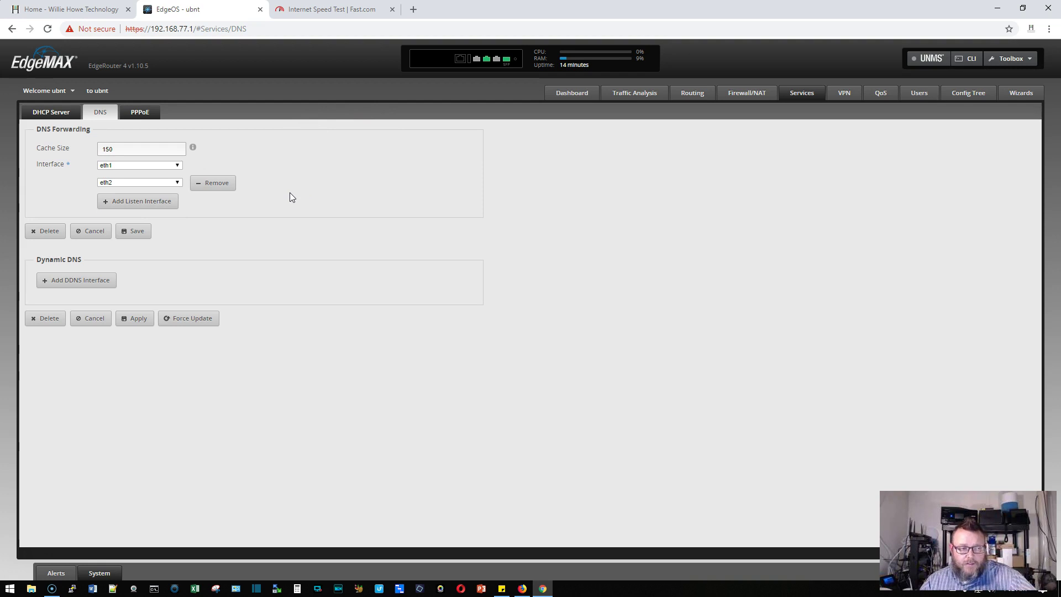
pyautogui.click(591, 95)
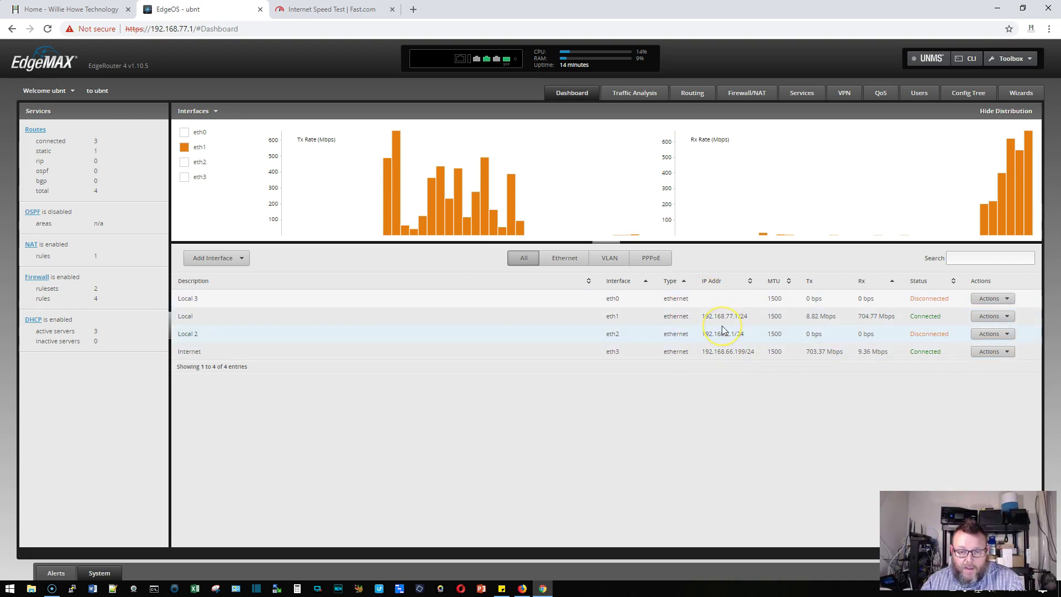
pyautogui.click(748, 95)
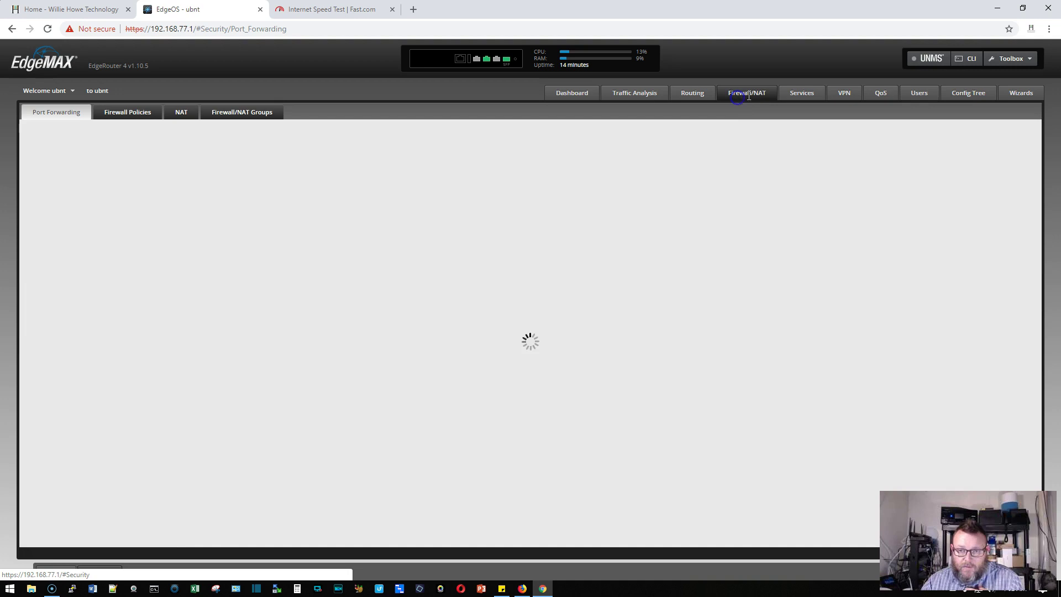
pyautogui.click(128, 111)
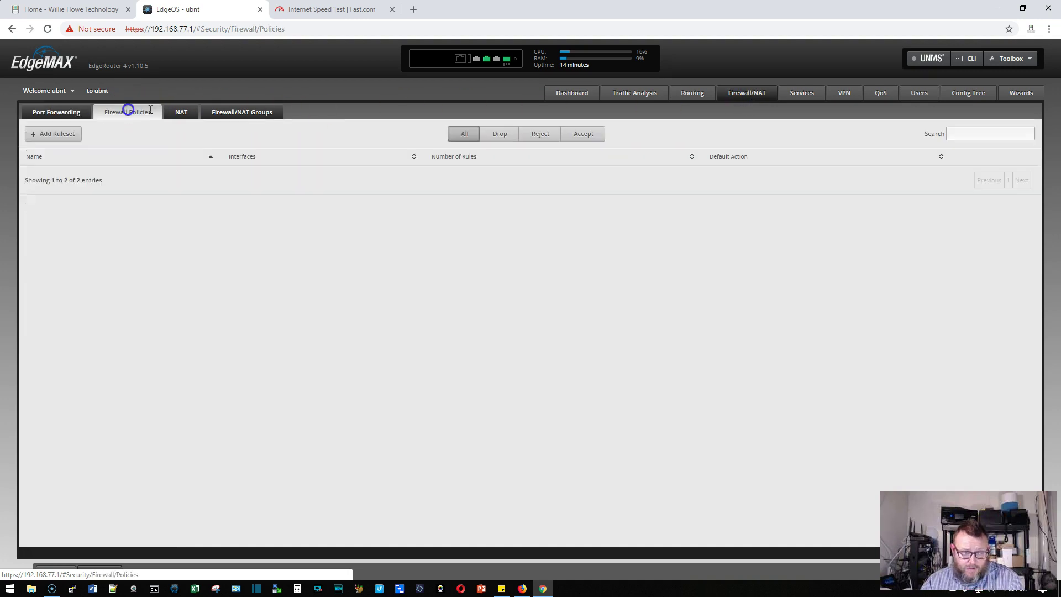
pyautogui.click(184, 114)
pyautogui.click(138, 112)
pyautogui.click(71, 111)
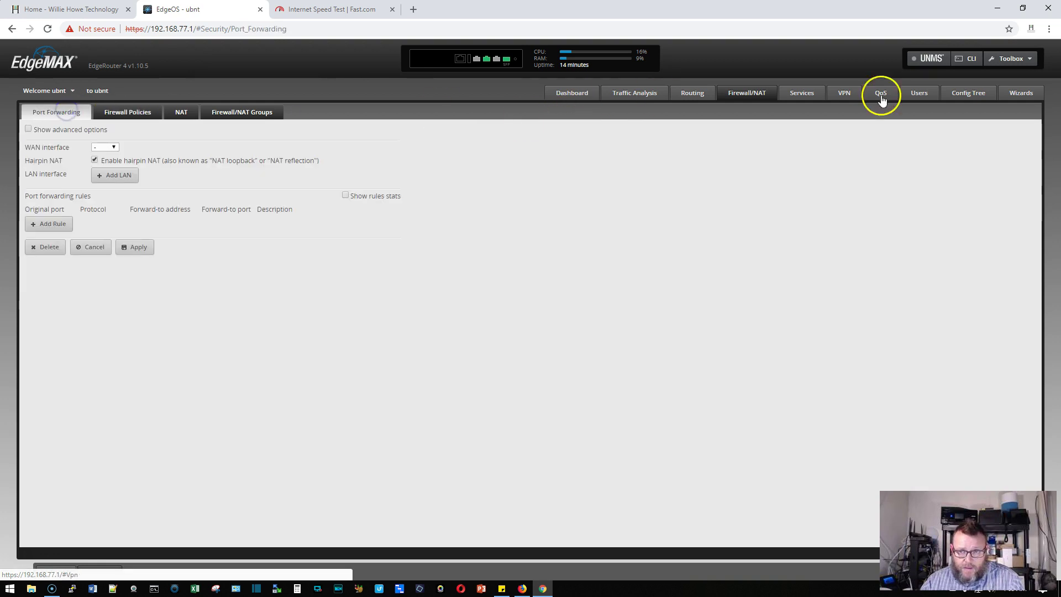
pyautogui.click(809, 99)
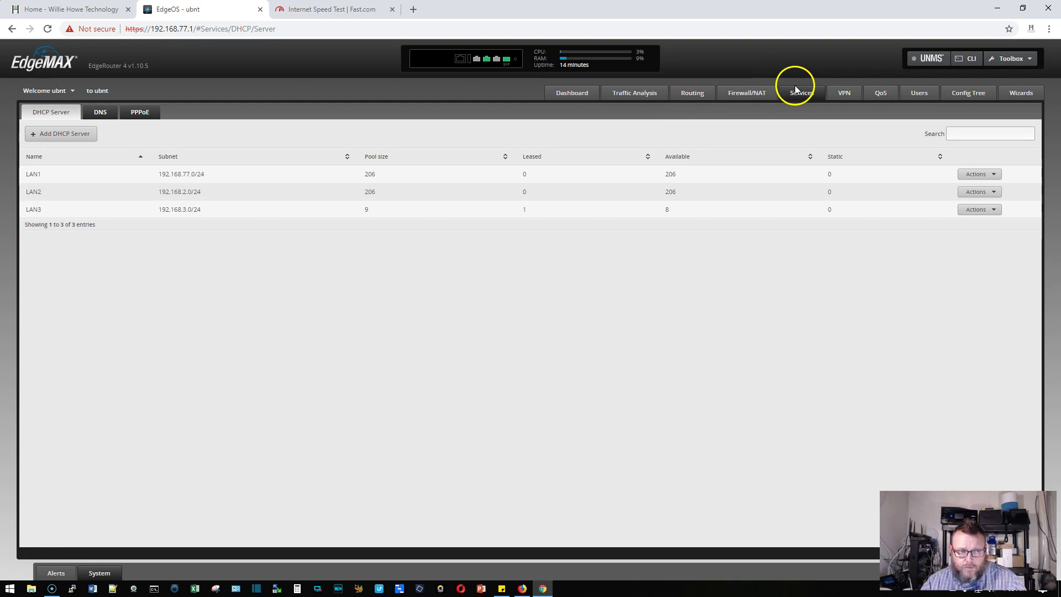
pyautogui.click(104, 112)
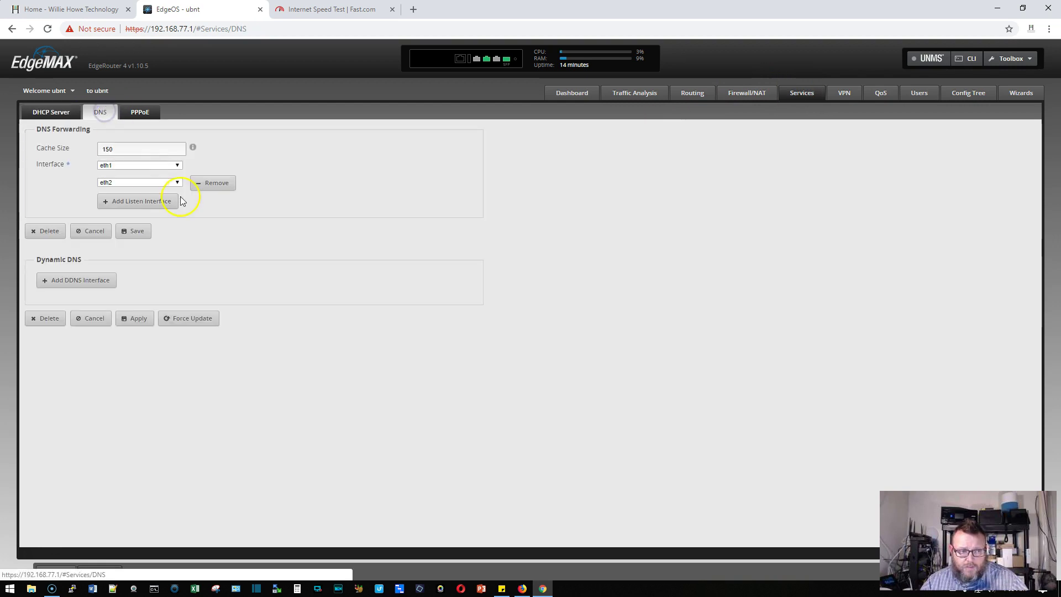
pyautogui.click(58, 112)
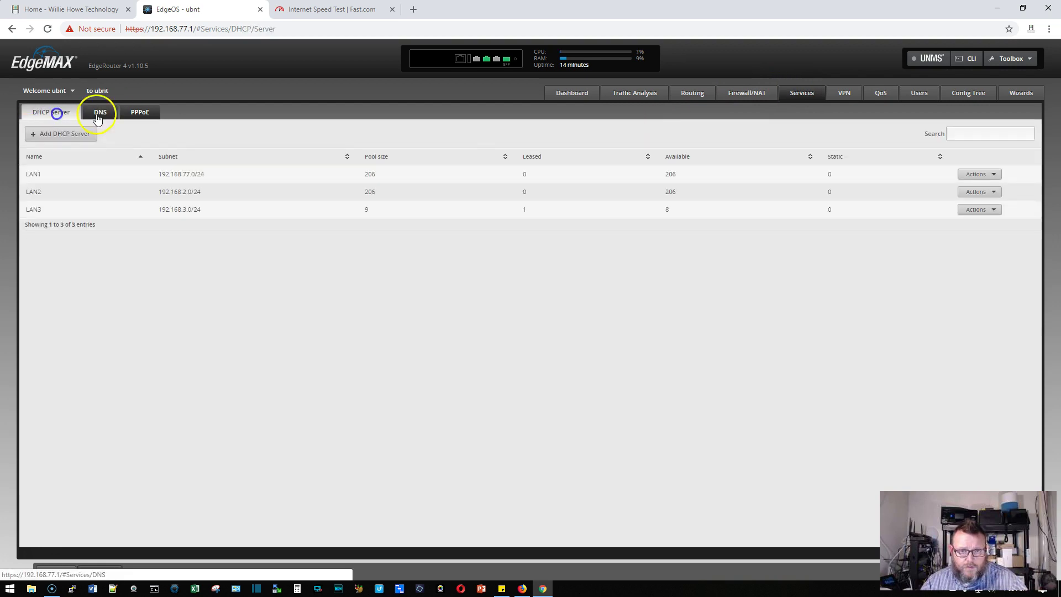
pyautogui.click(577, 94)
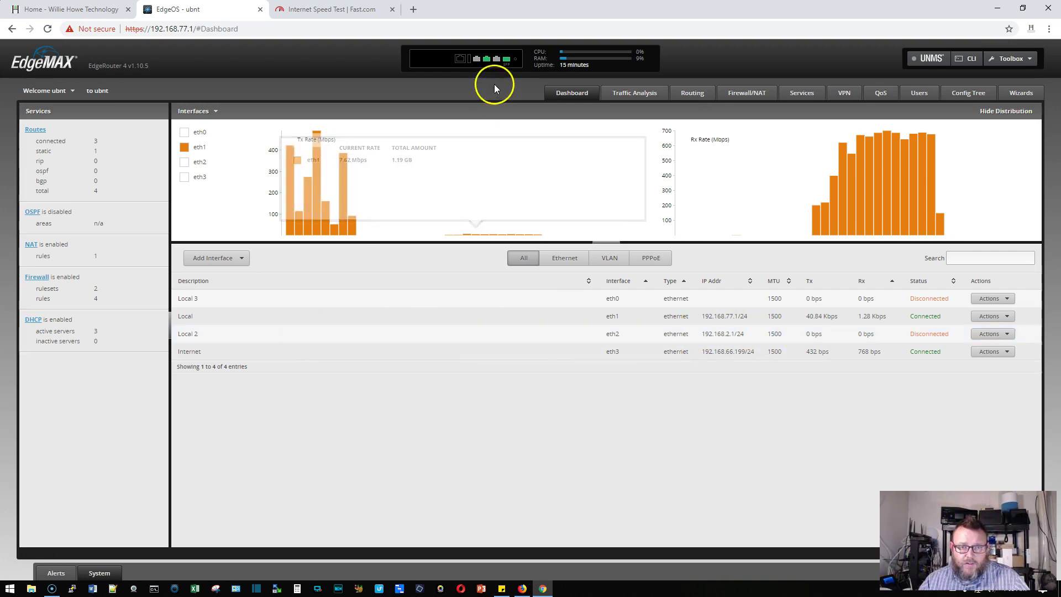
# Replace eth2's 192.168.2.1/24 address with 172.16.31.1/30 and save
pyautogui.moveTo(498, 63)
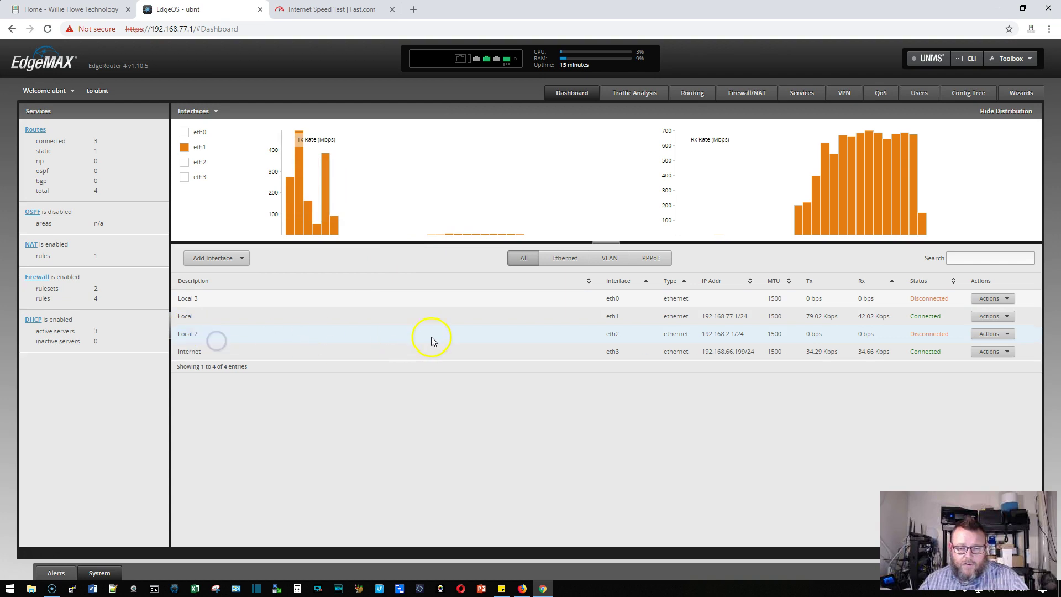
pyautogui.moveTo(700, 338); pyautogui.dragTo(748, 337)
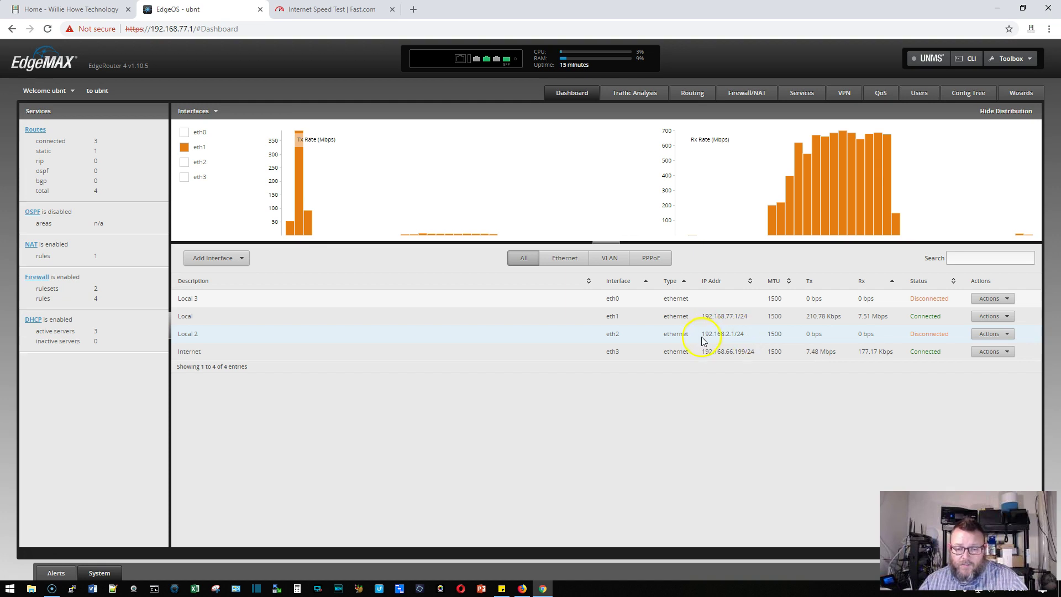
pyautogui.click(986, 333)
pyautogui.click(986, 344)
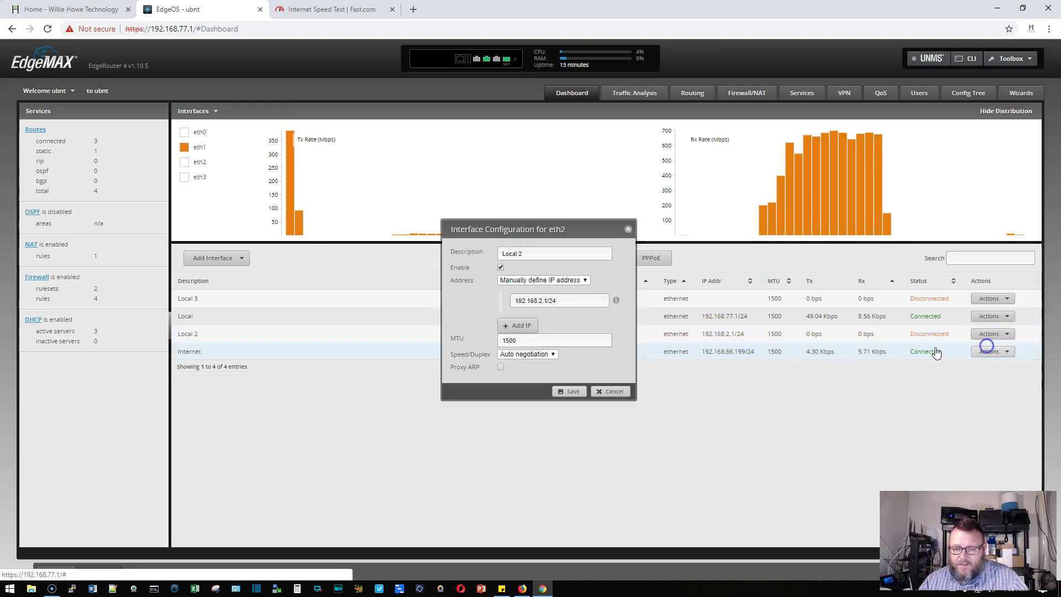
pyautogui.moveTo(558, 300); pyautogui.dragTo(436, 299)
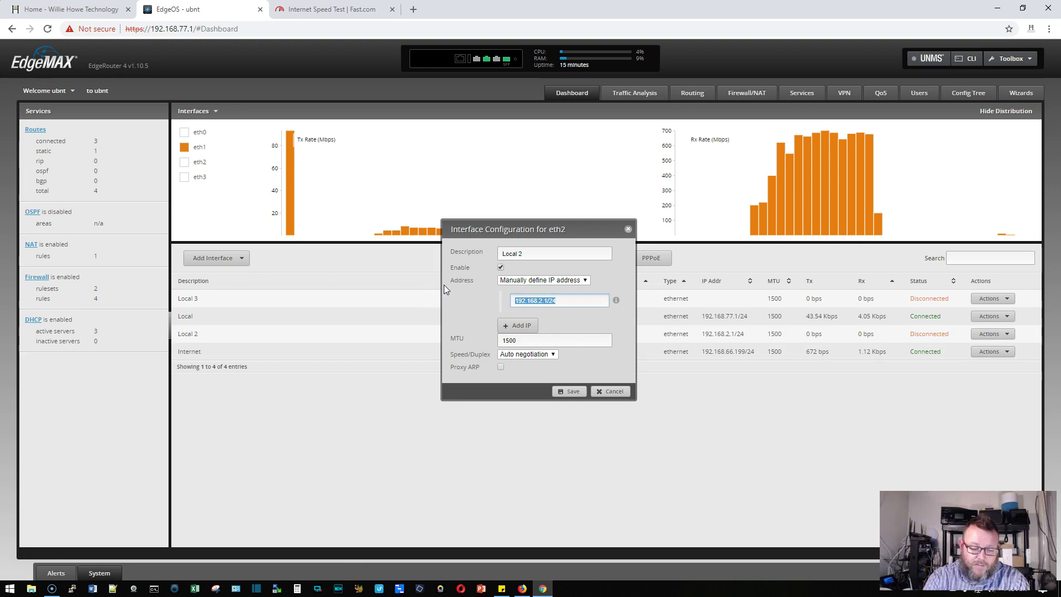
pyautogui.write('172.16')
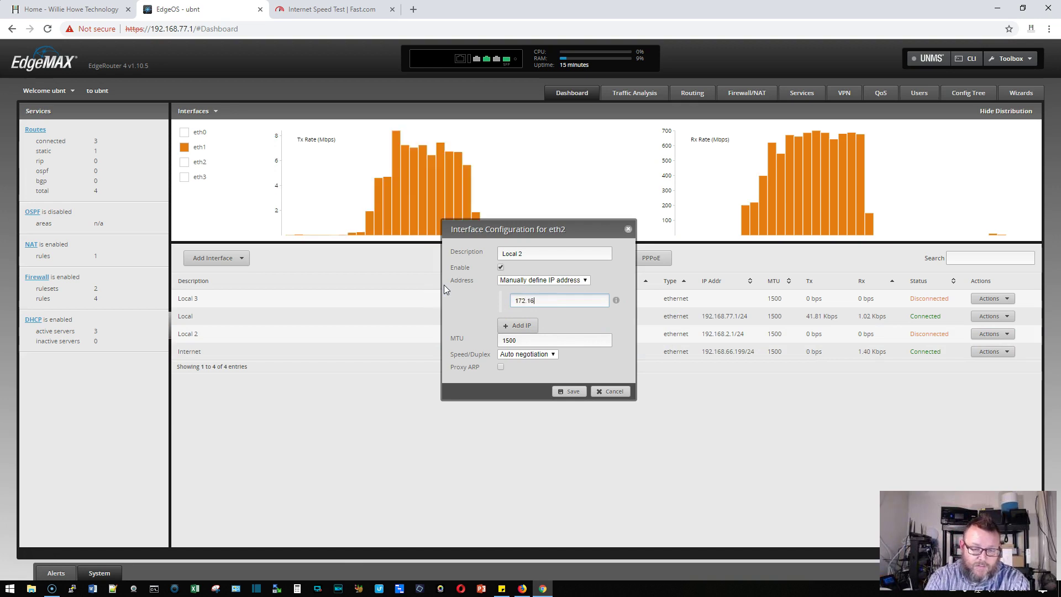
pyautogui.write('.31.1/')
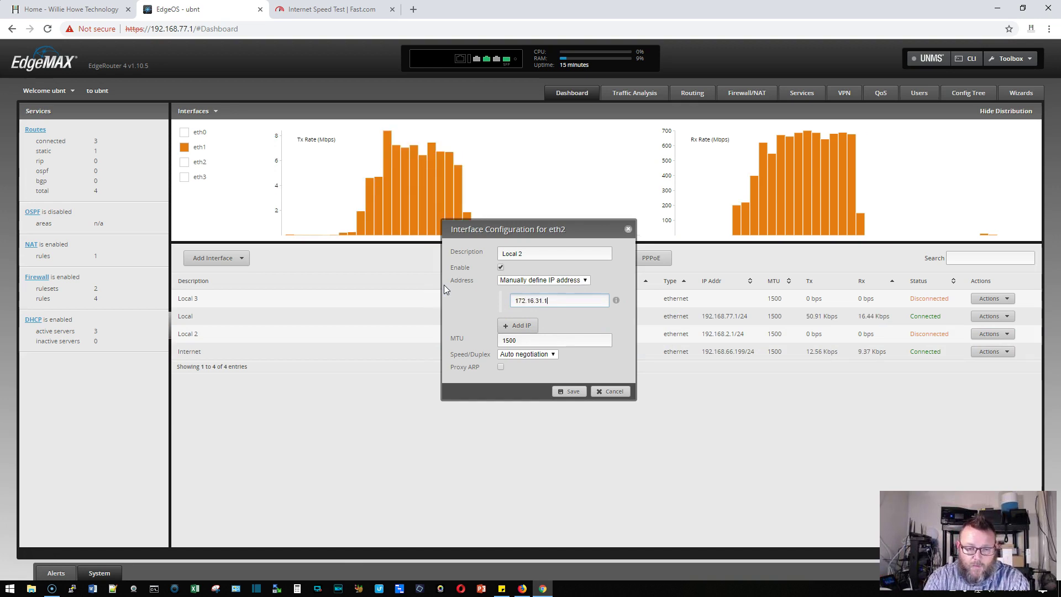
pyautogui.write('30')
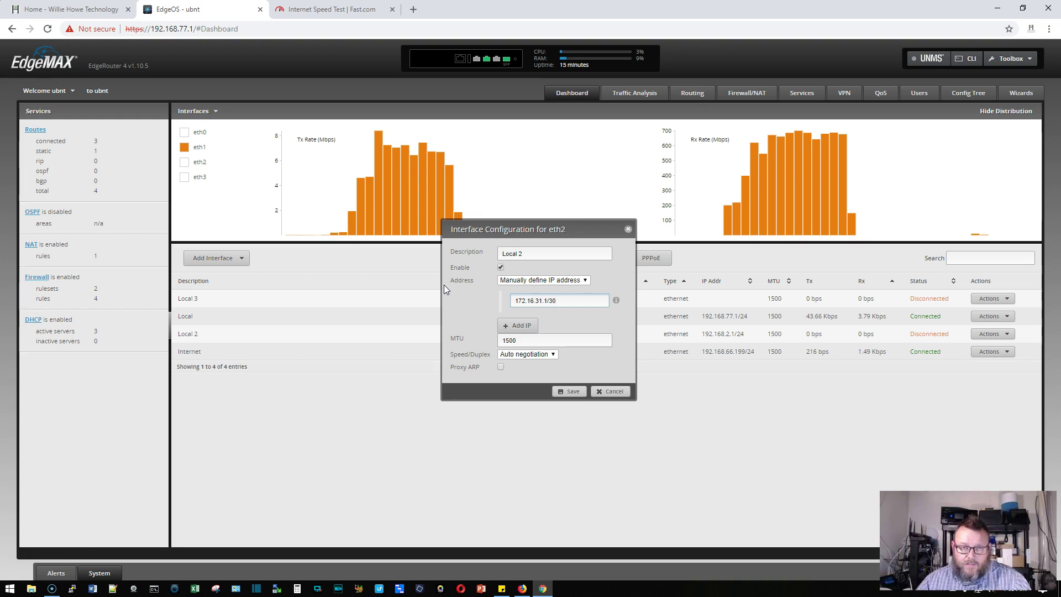
pyautogui.click(572, 393)
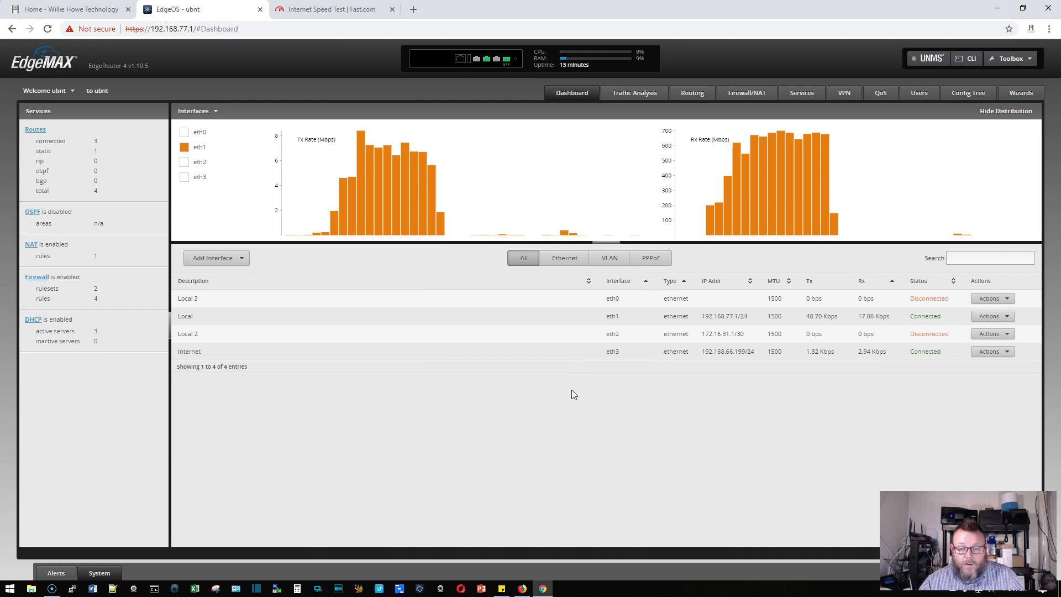
pyautogui.click(694, 414)
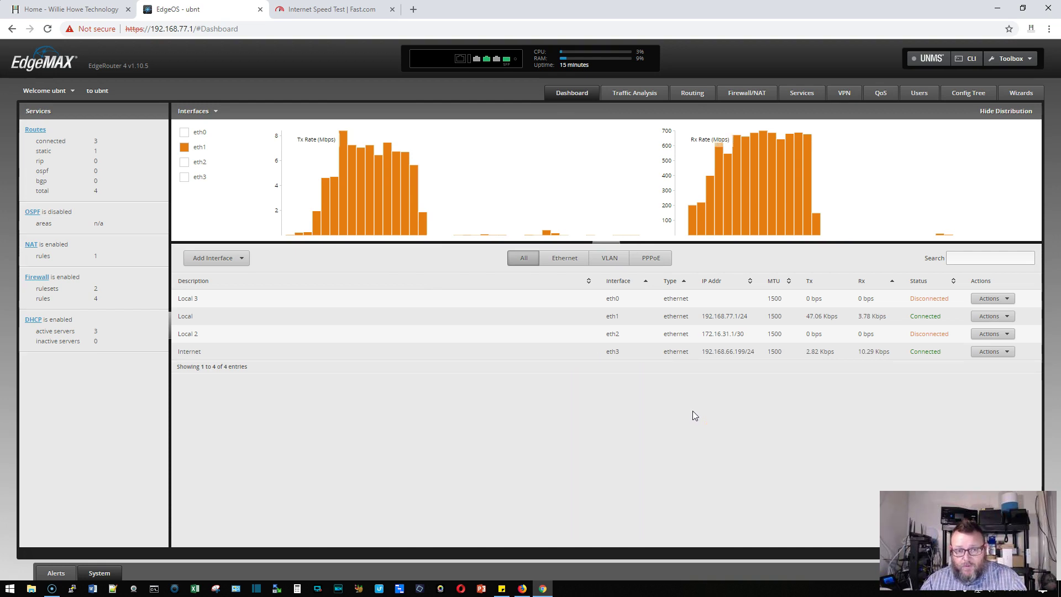
pyautogui.moveTo(682, 335); pyautogui.dragTo(758, 336)
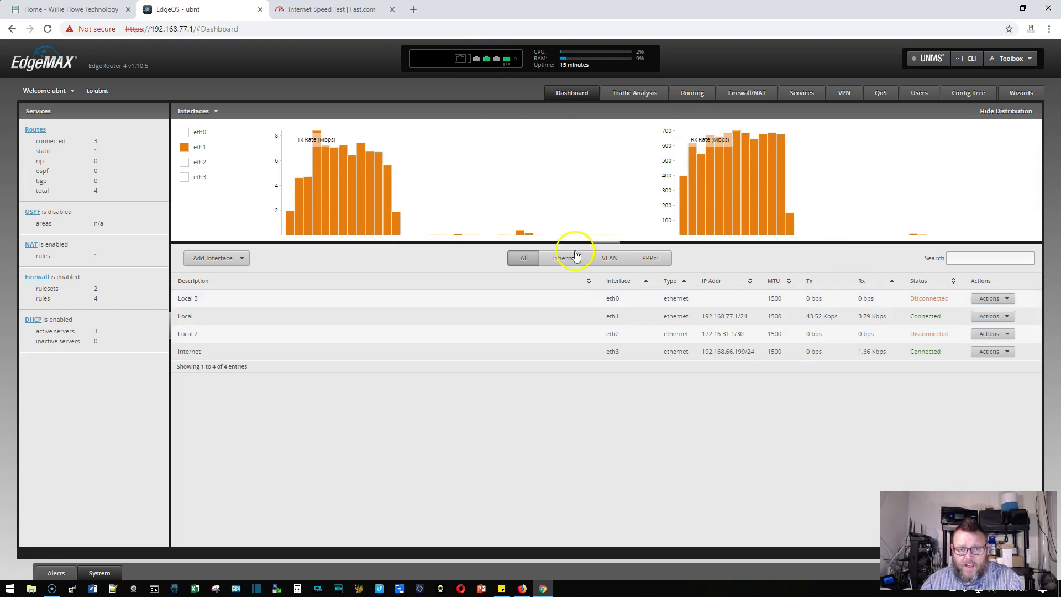
pyautogui.moveTo(467, 152)
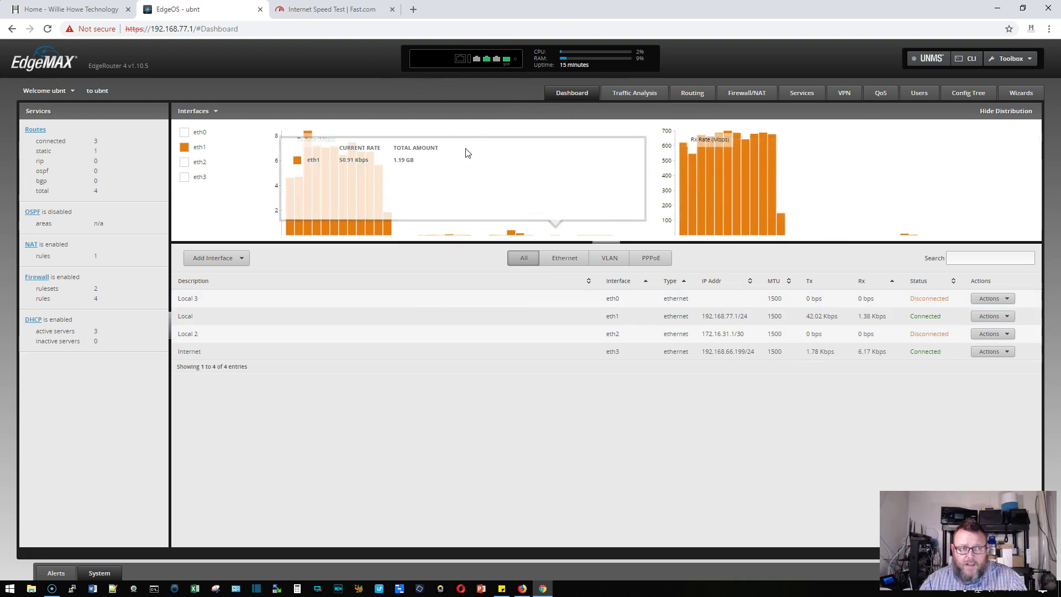